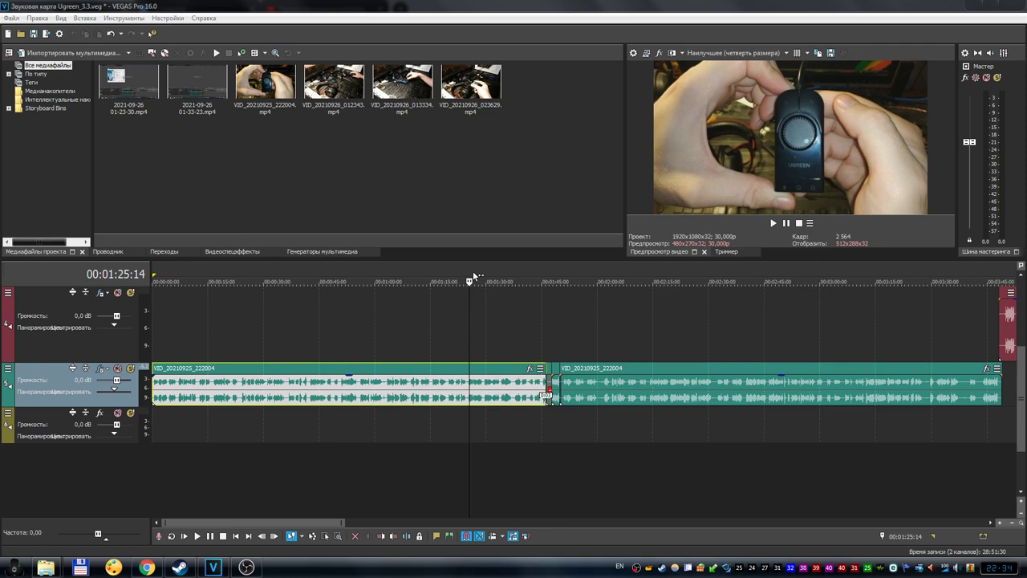
click(987, 567)
click(100, 371)
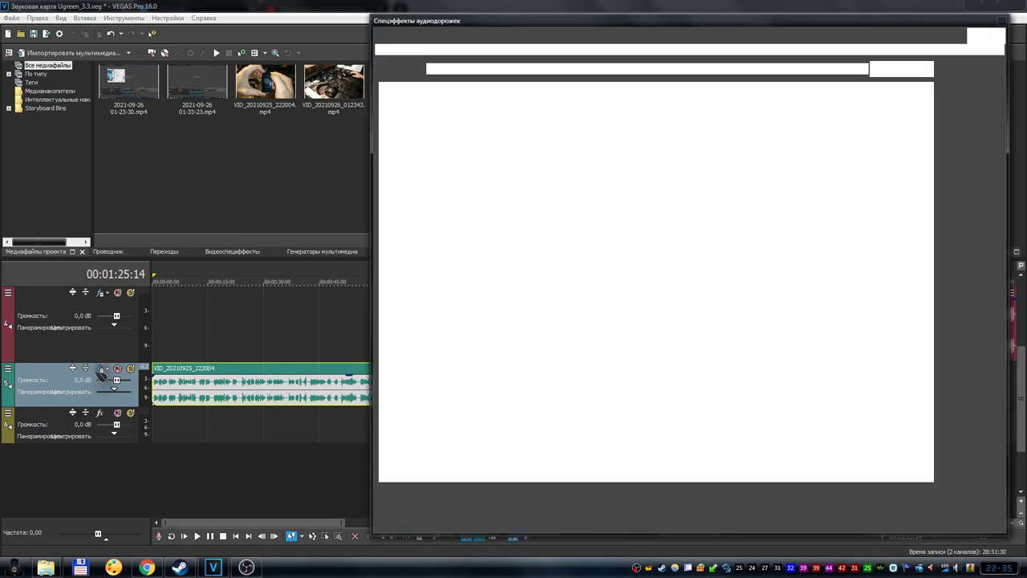
click(1001, 20)
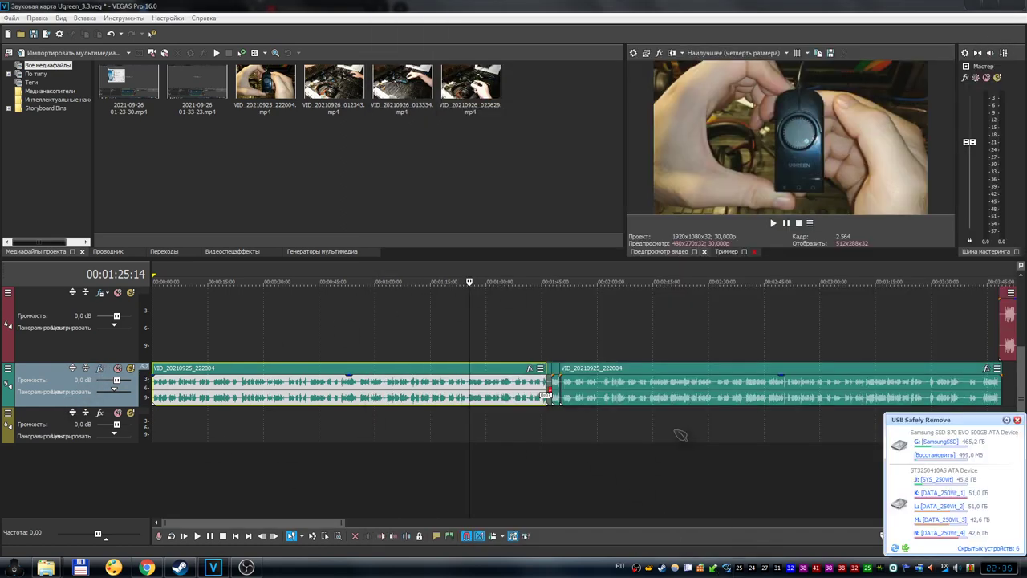
Play back part of the selected VID_20210925_222004 audio clip, pause it, and return the playhead to about 00:01:27:06
click(773, 223)
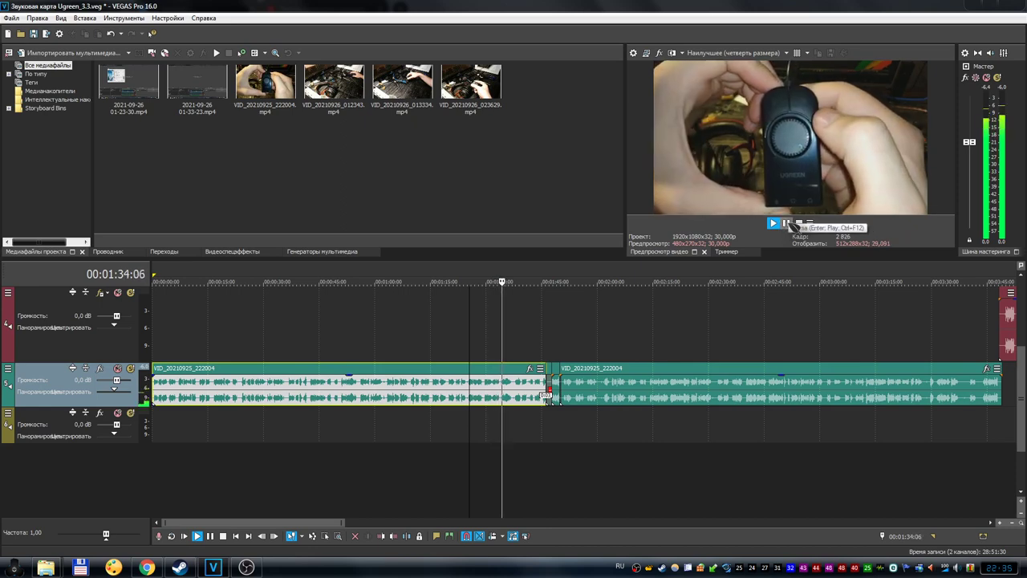
click(786, 223)
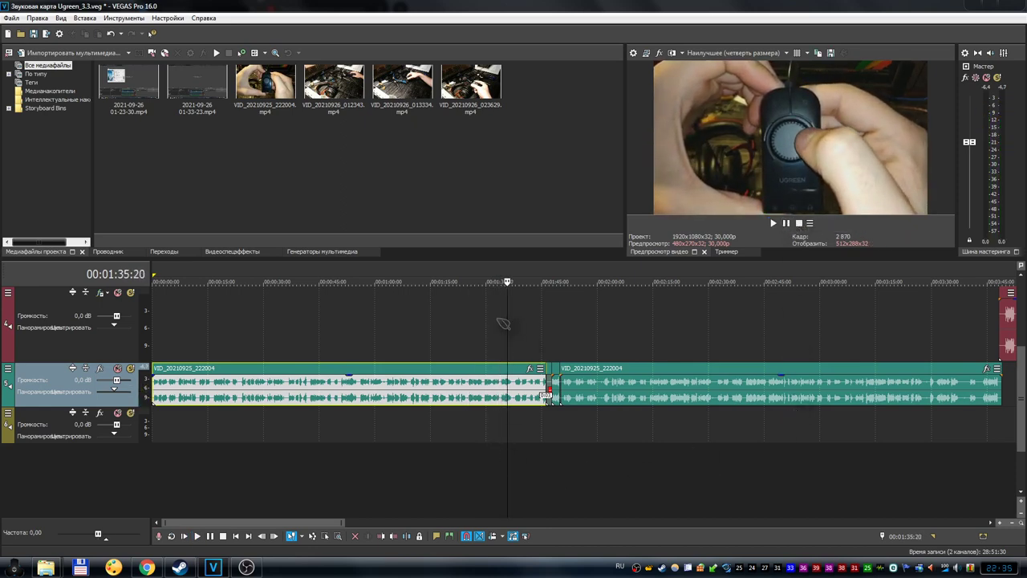
drag(501, 274, 479, 275)
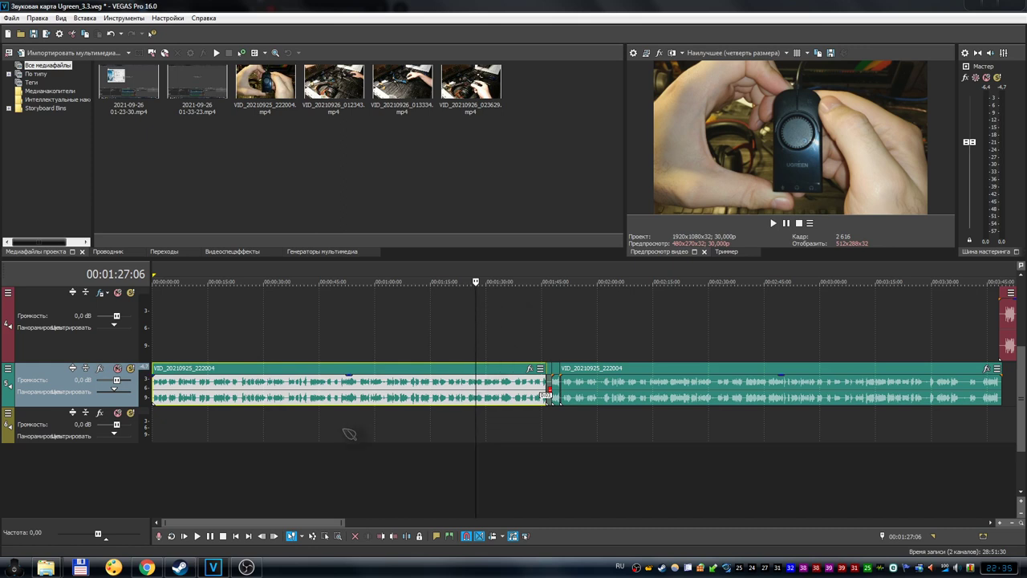
Switch to File Explorer and examine TDR Nova.dll in the Program Files (x86)\VSTPlugins folder and where that folder is located
mouse_move(45, 566)
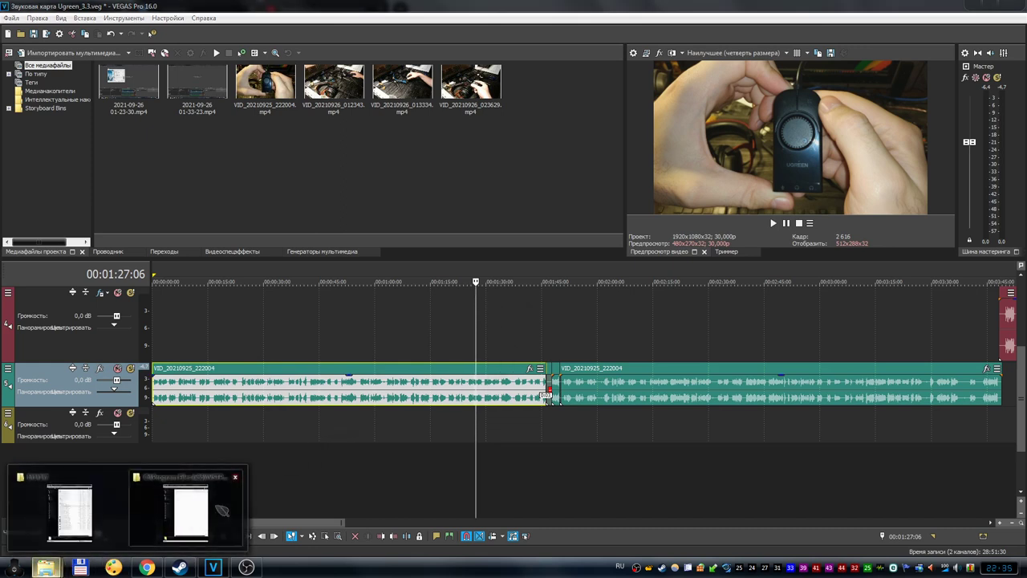
click(196, 510)
click(210, 85)
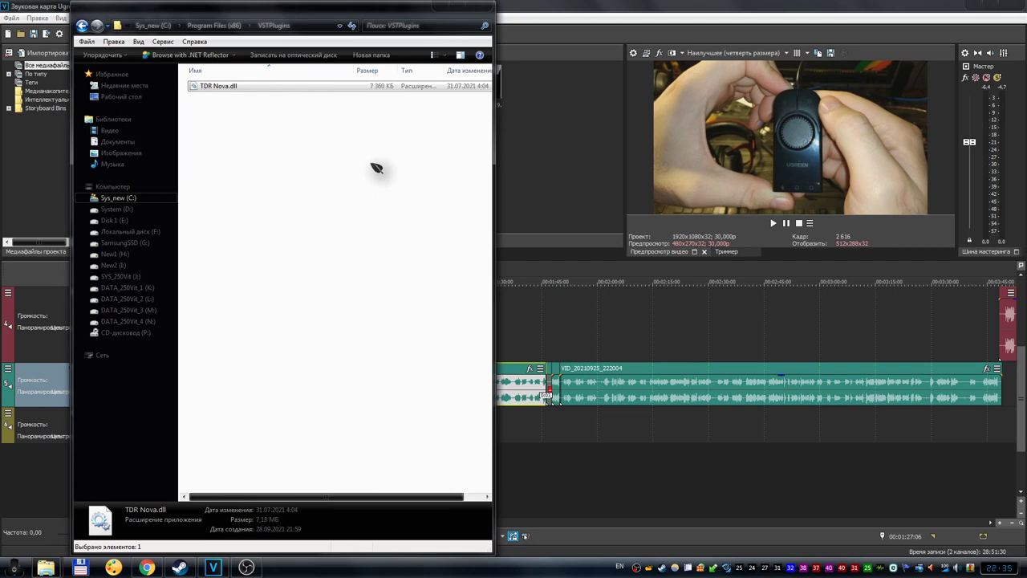
key(BackSpace)
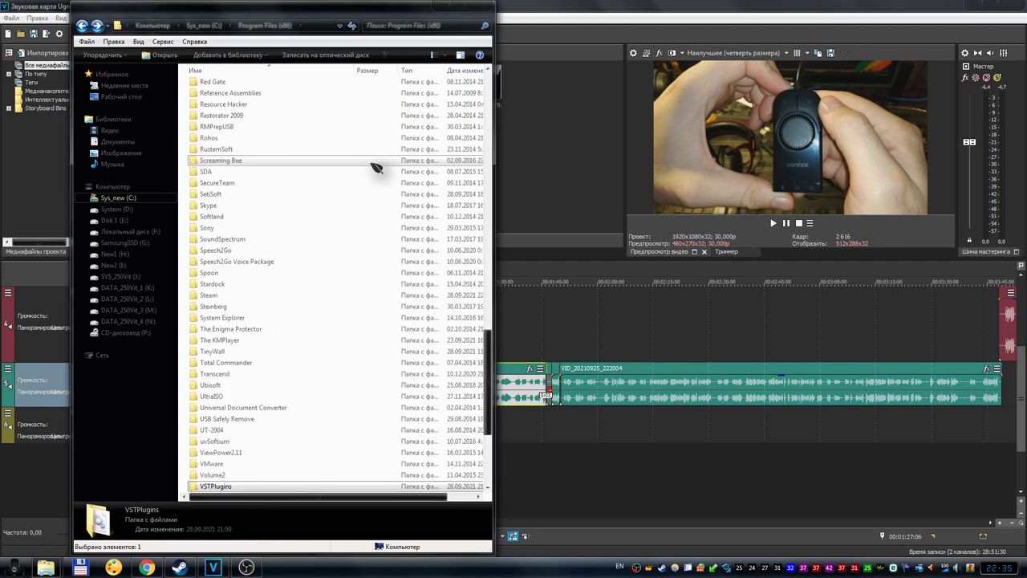
click(315, 28)
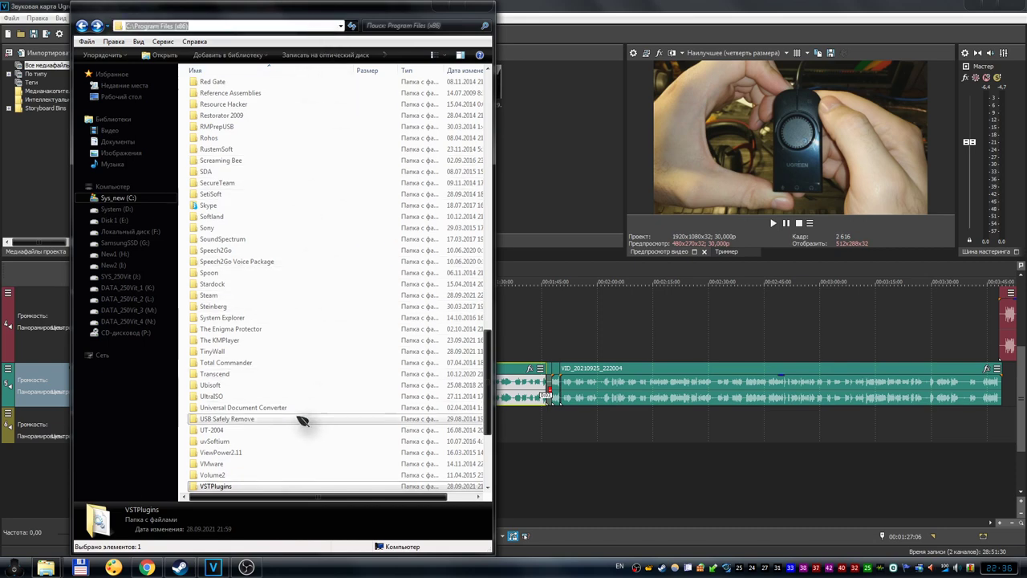
double_click(247, 487)
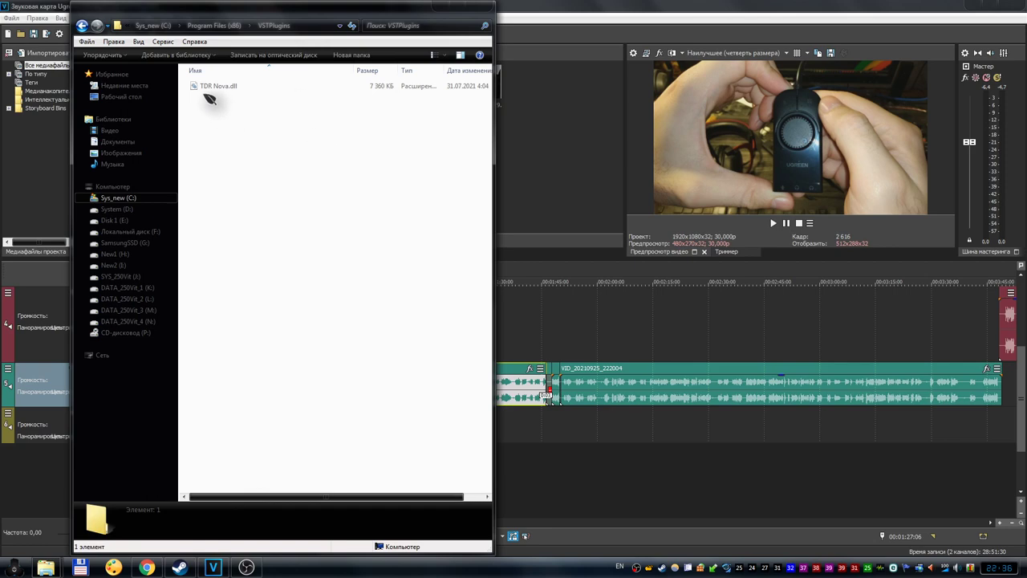
Go to C:\Program Files\VSTPlugins and examine its plug-in files and the folder's full path
key(BackSpace)
key(BackSpace)
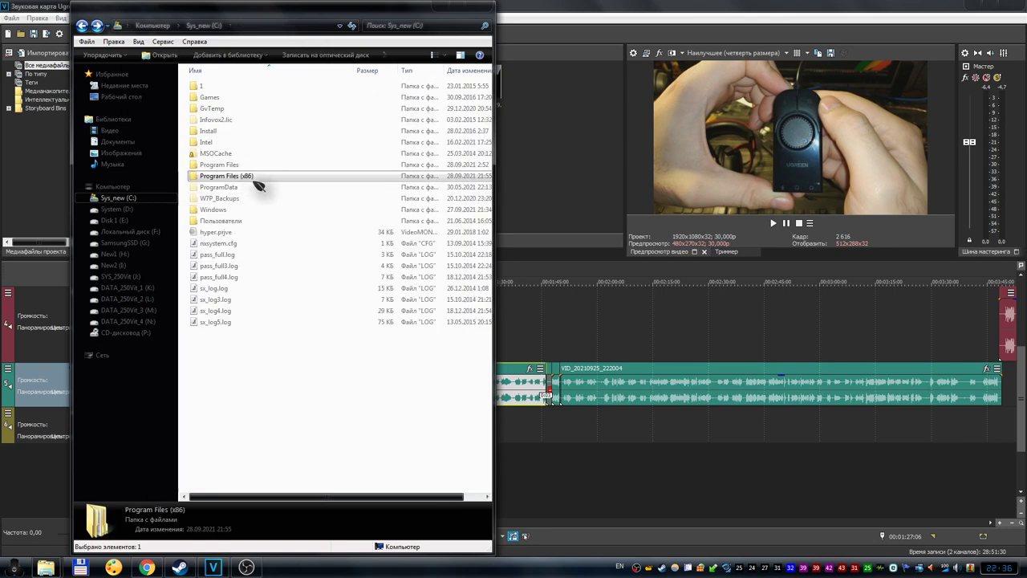
double_click(238, 166)
key(End)
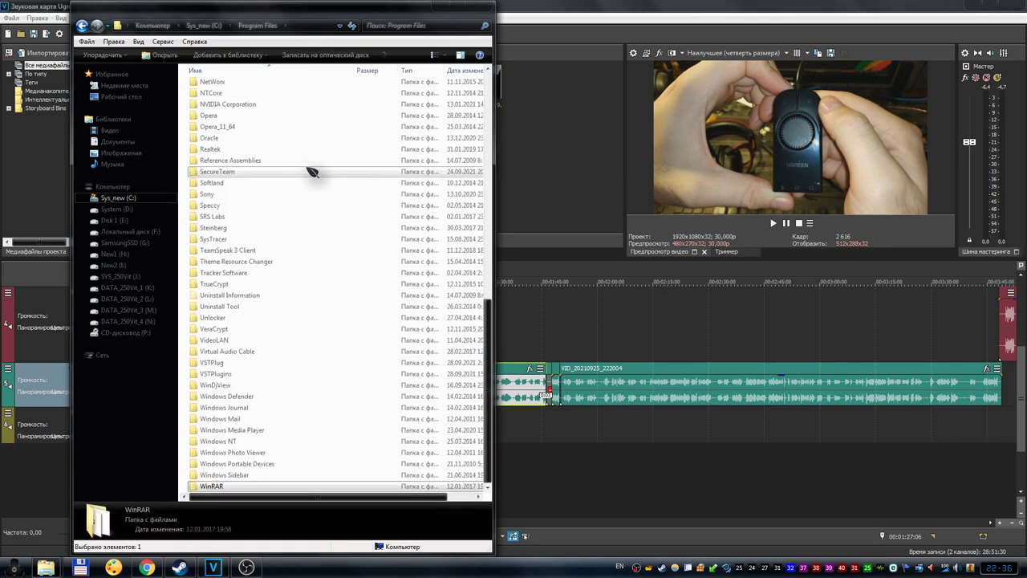
double_click(246, 375)
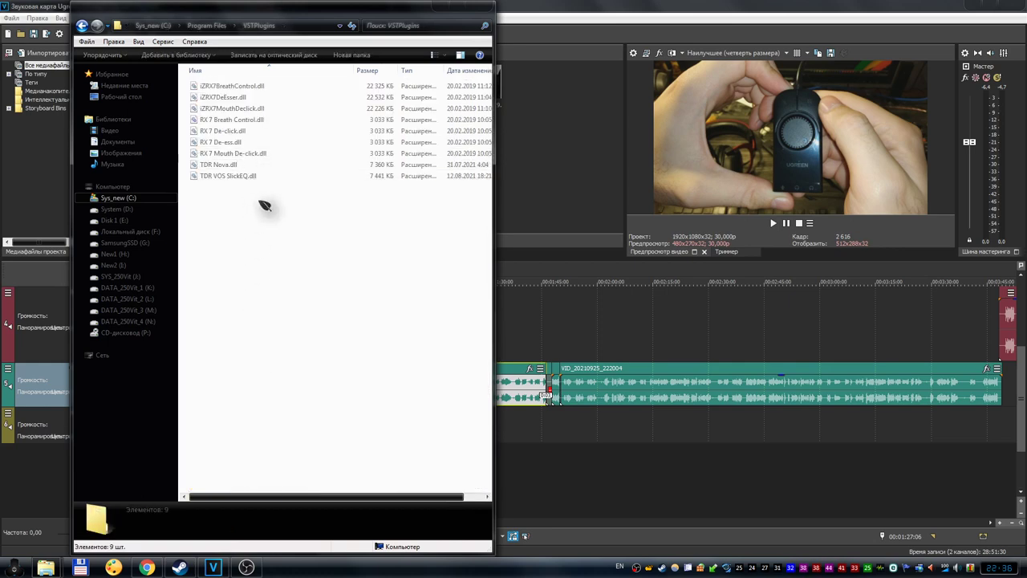
click(302, 25)
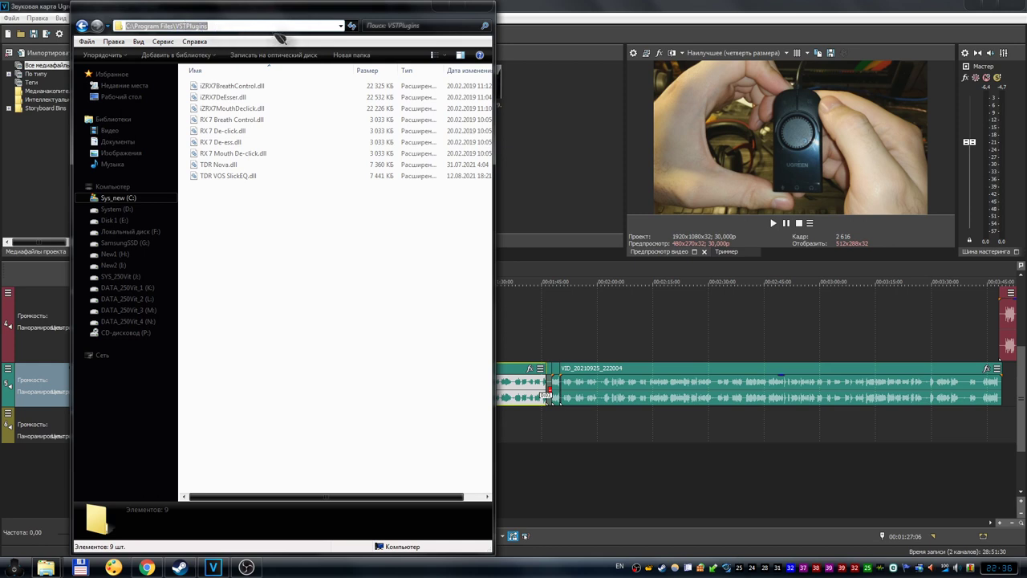
click(295, 217)
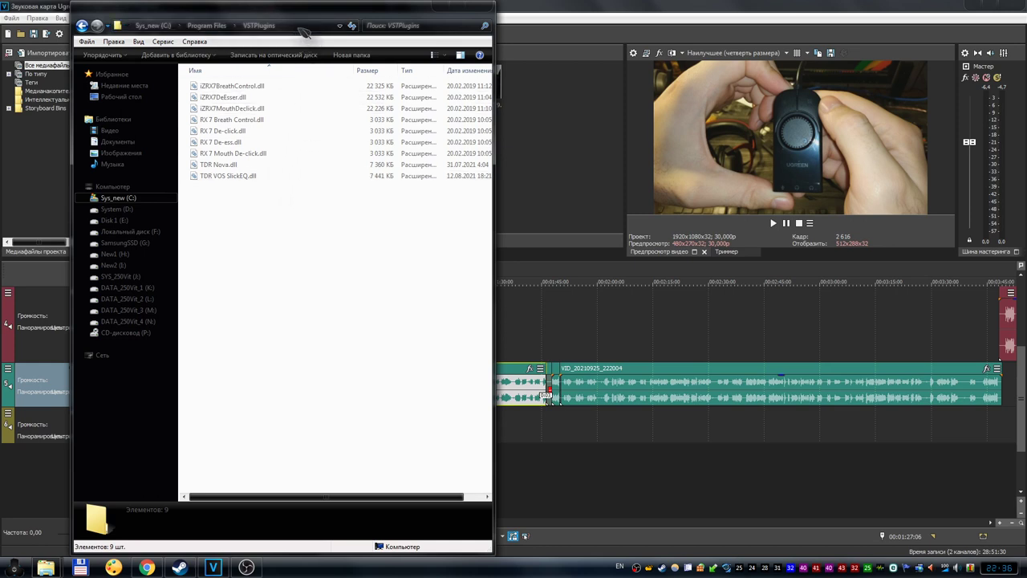
Return to the VSTPlugins folder in C:\Program Files (x86), check its contents, and go back to VEGAS Pro
key(BackSpace)
key(BackSpace)
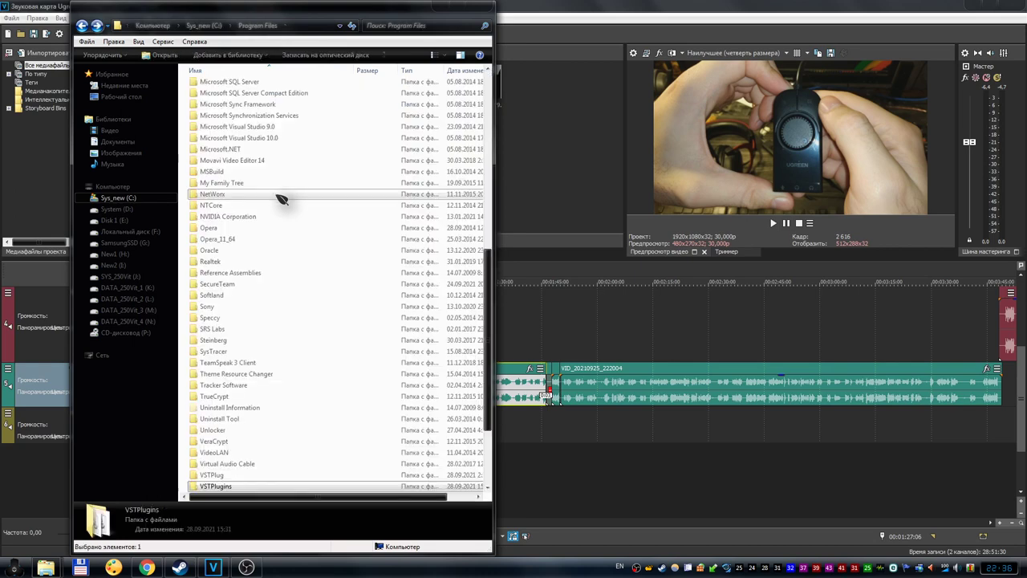
double_click(236, 177)
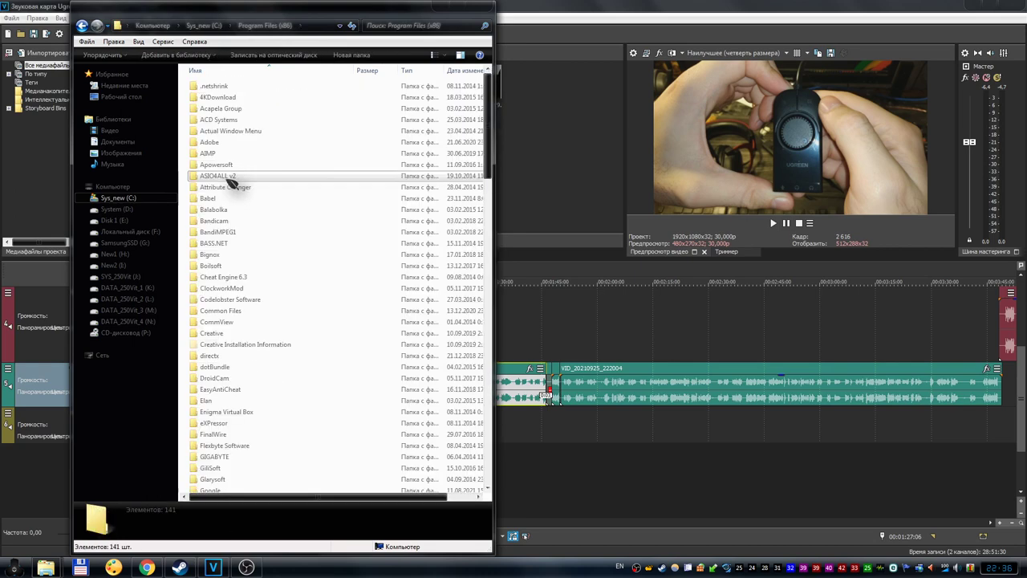
key(End)
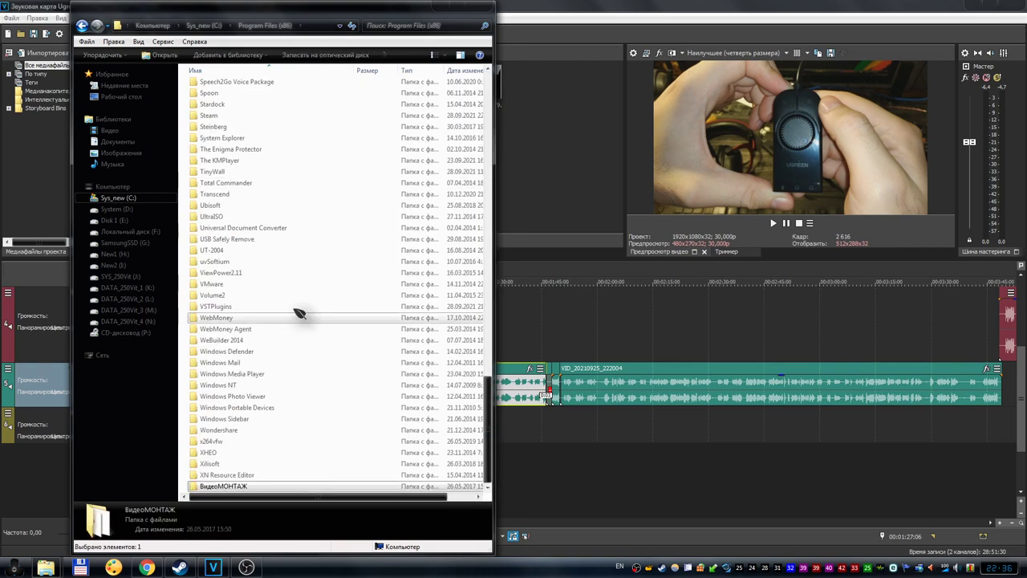
double_click(240, 309)
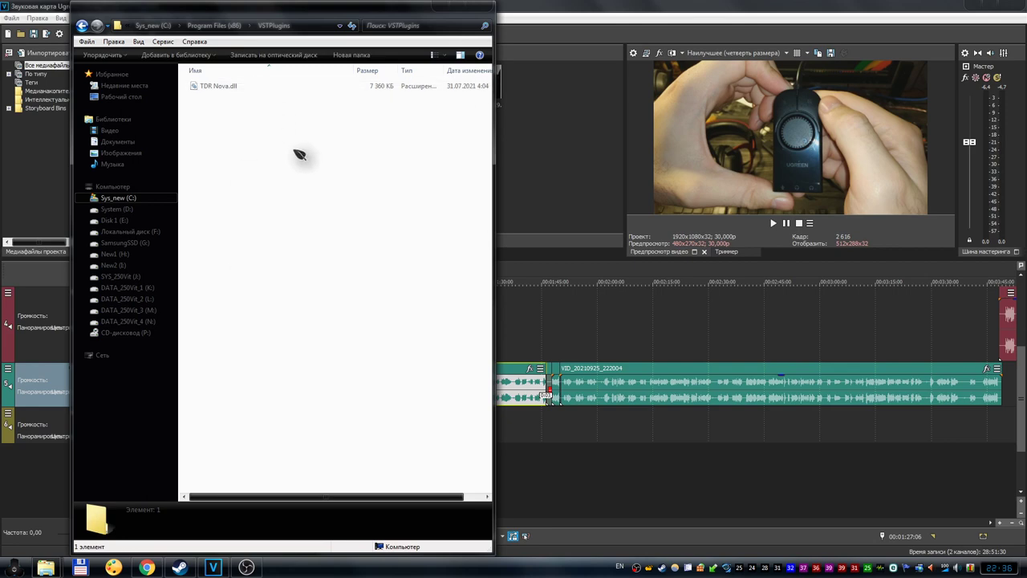
click(446, 8)
Examine the default VST search folder path in the VST effects preferences and close the preferences
click(167, 17)
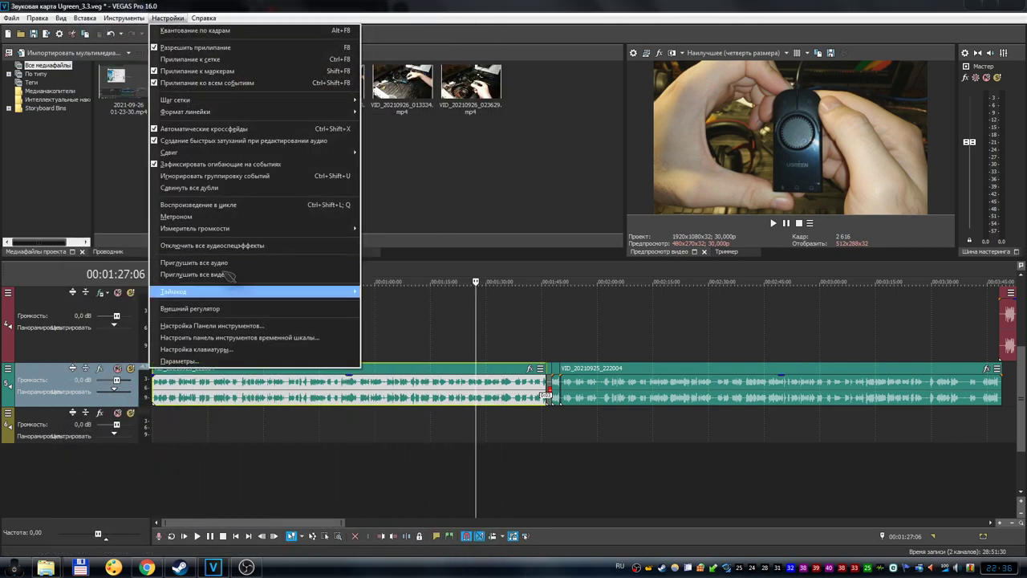
click(225, 361)
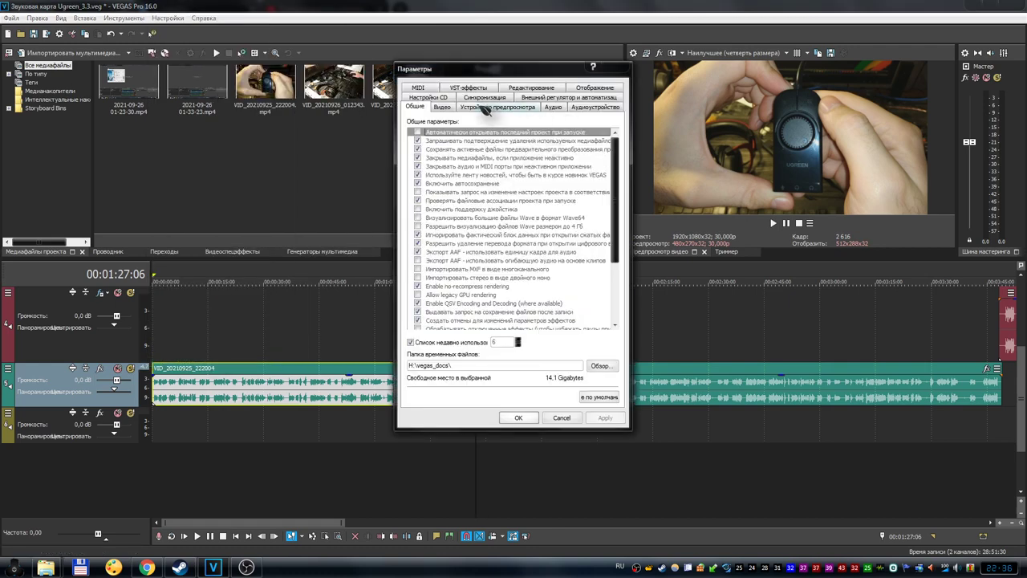
click(469, 89)
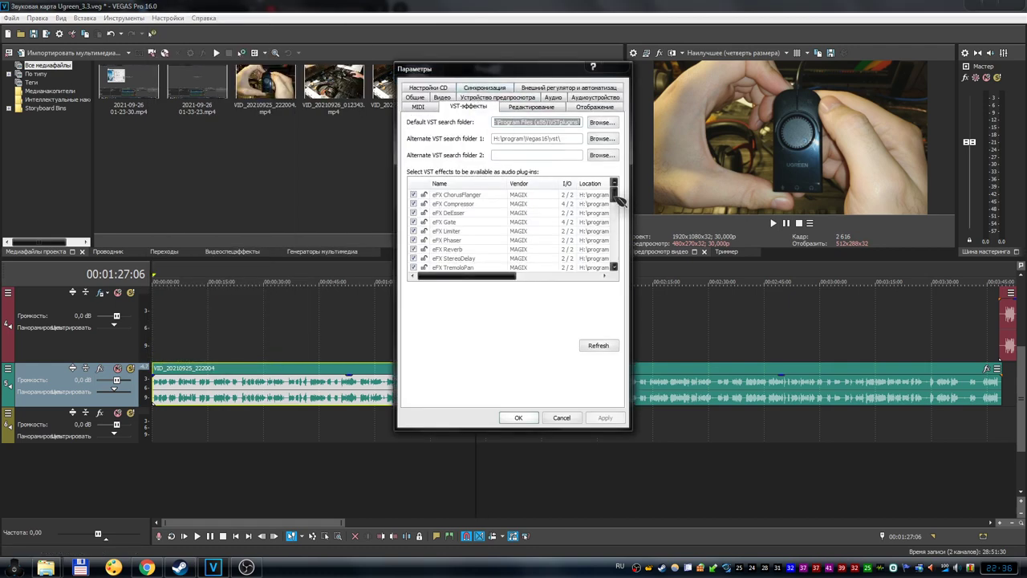
click(499, 122)
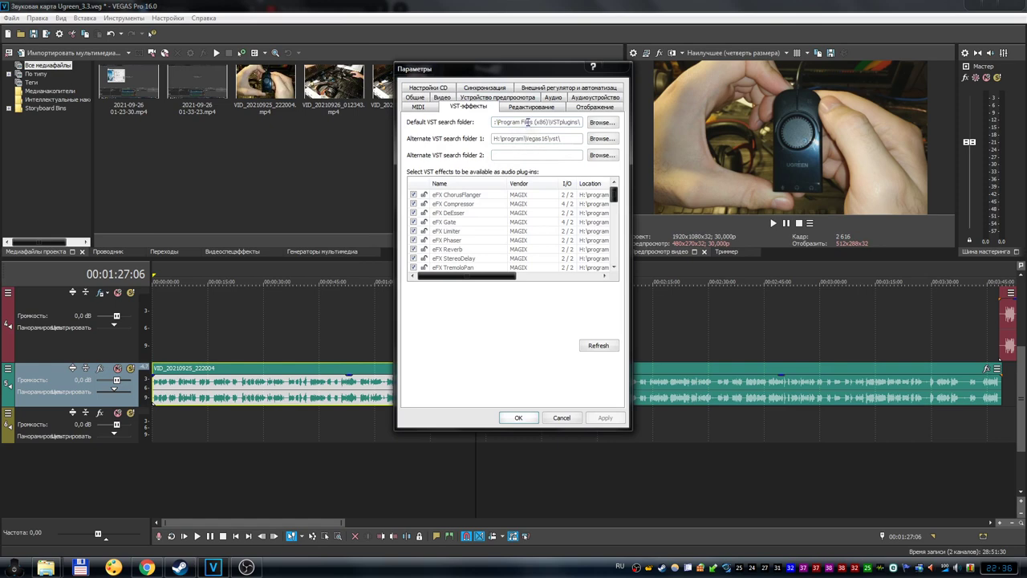
drag(528, 122, 594, 123)
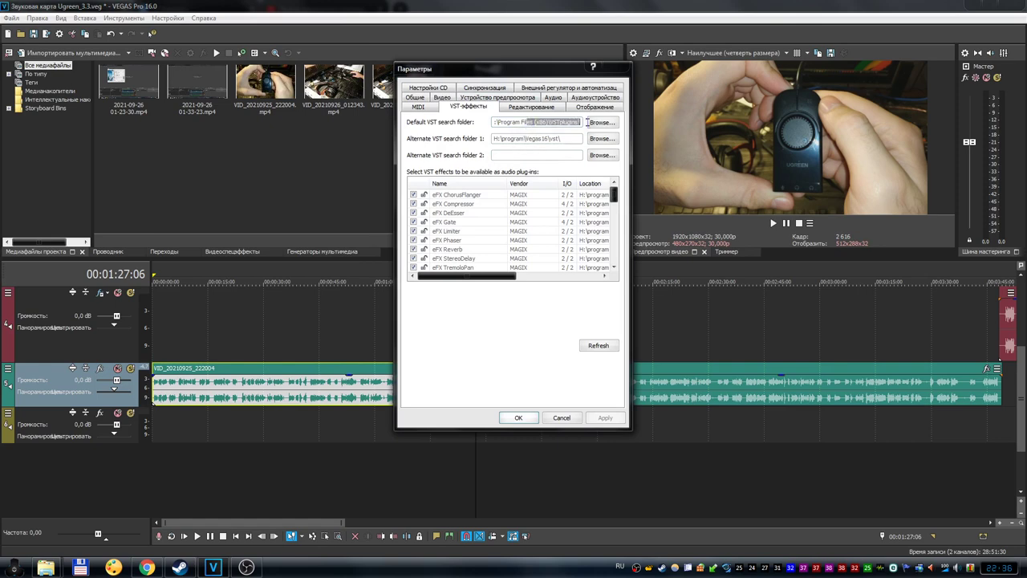
click(622, 64)
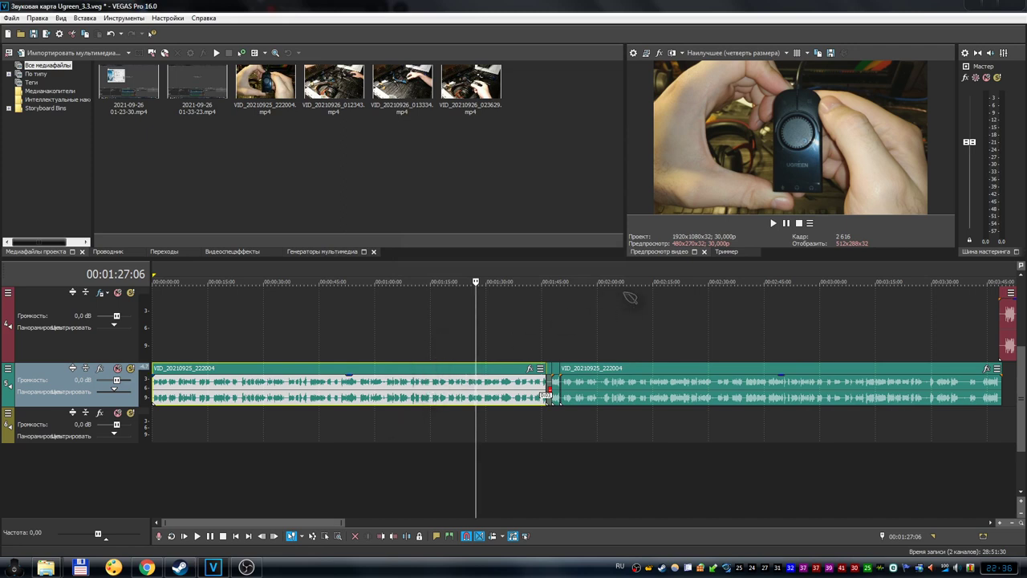
Add the TDR Nova plug-in to the effects chain of audio track 5
click(99, 368)
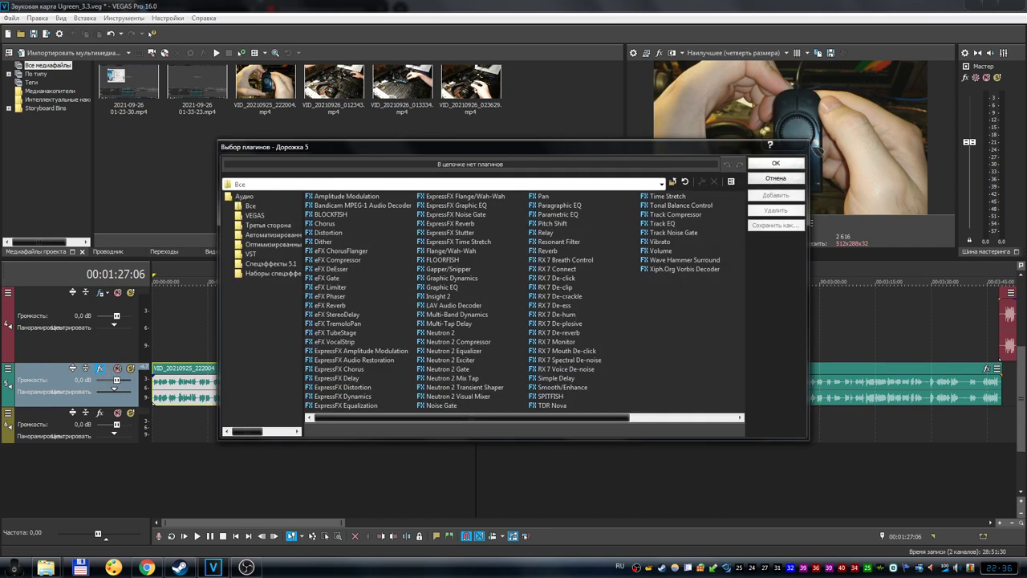
click(797, 146)
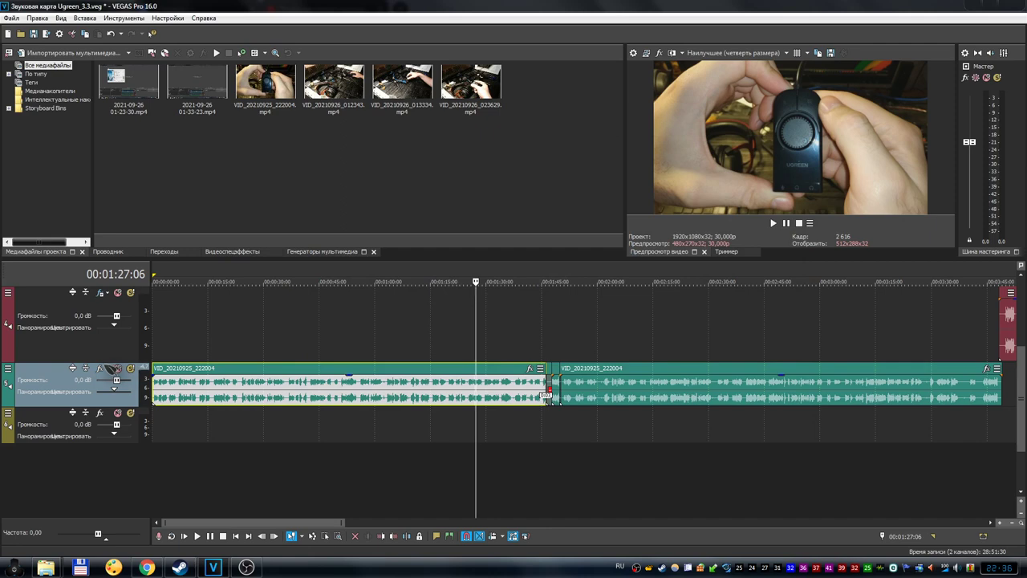
click(99, 368)
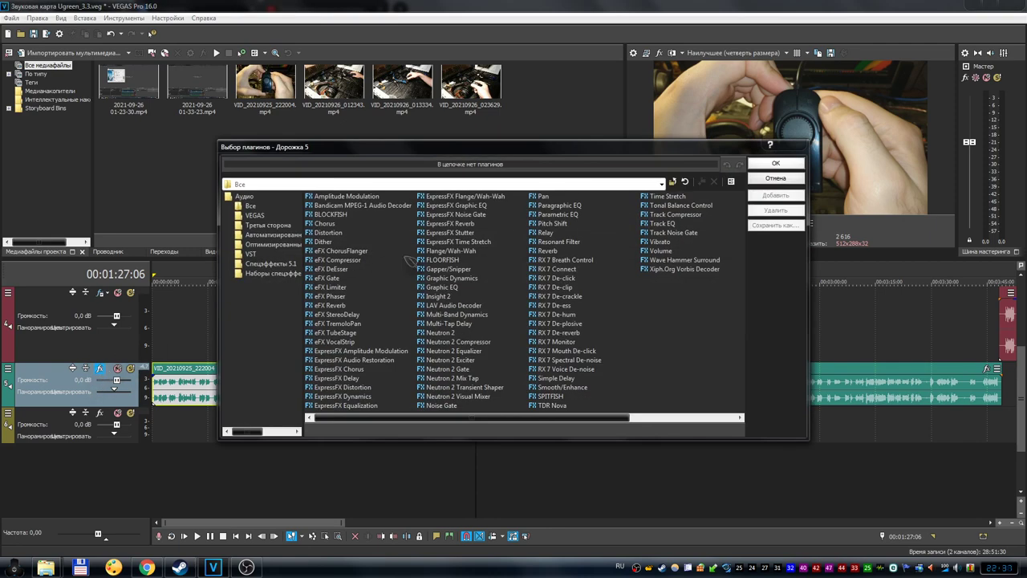
click(557, 406)
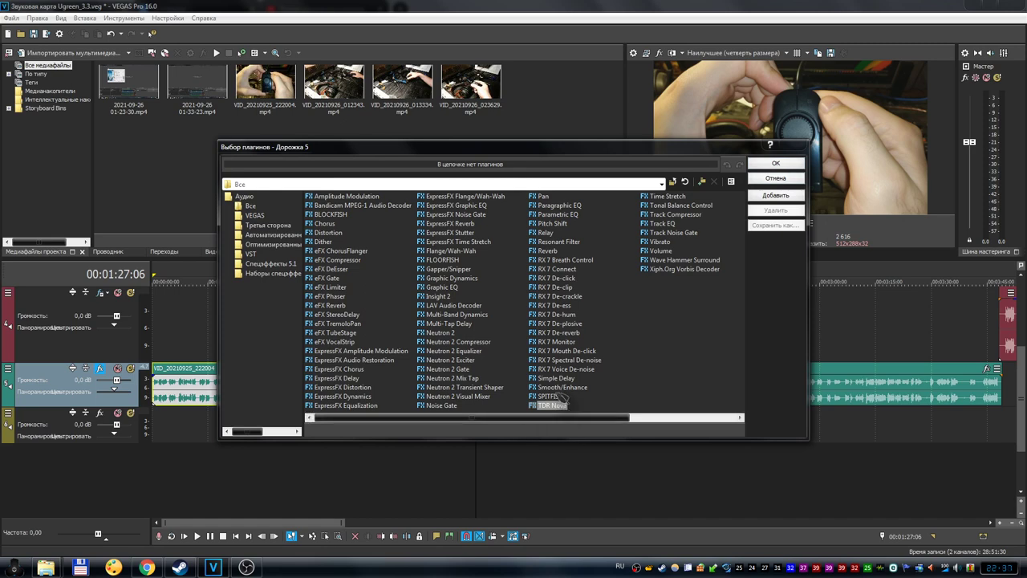
click(561, 396)
click(558, 406)
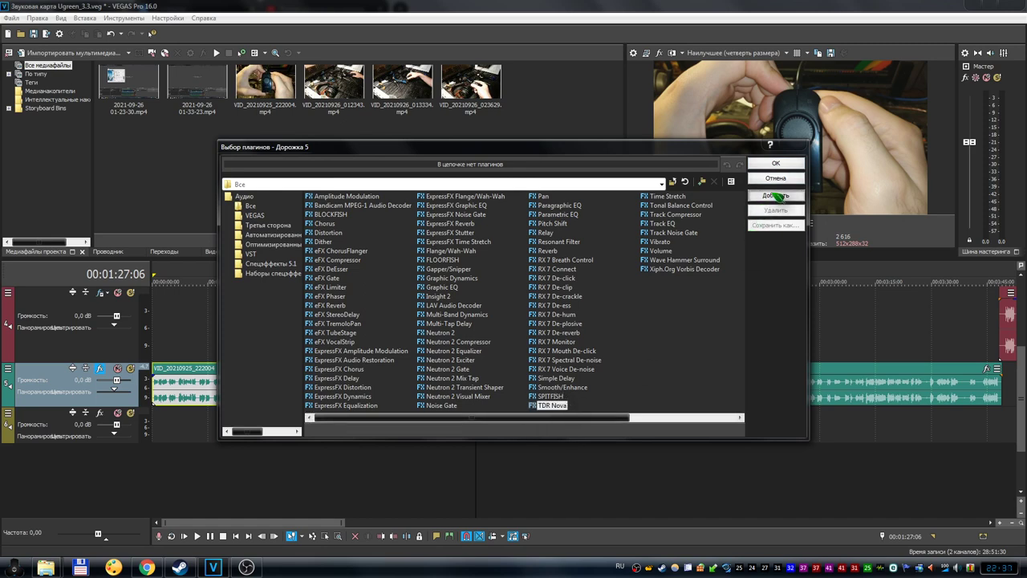
click(775, 195)
click(775, 163)
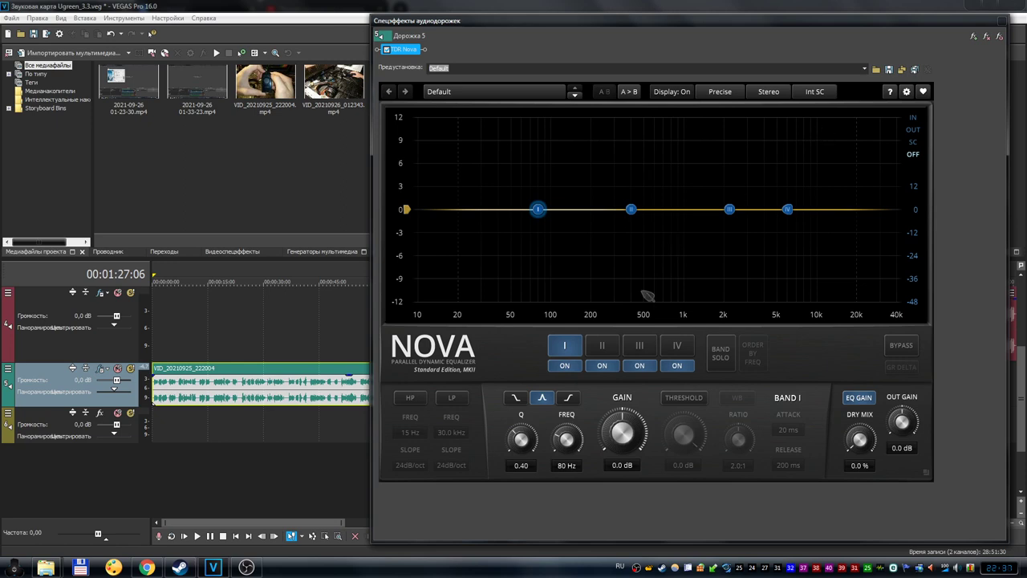
Load the De-ess (split) preset in TDR Nova
click(546, 96)
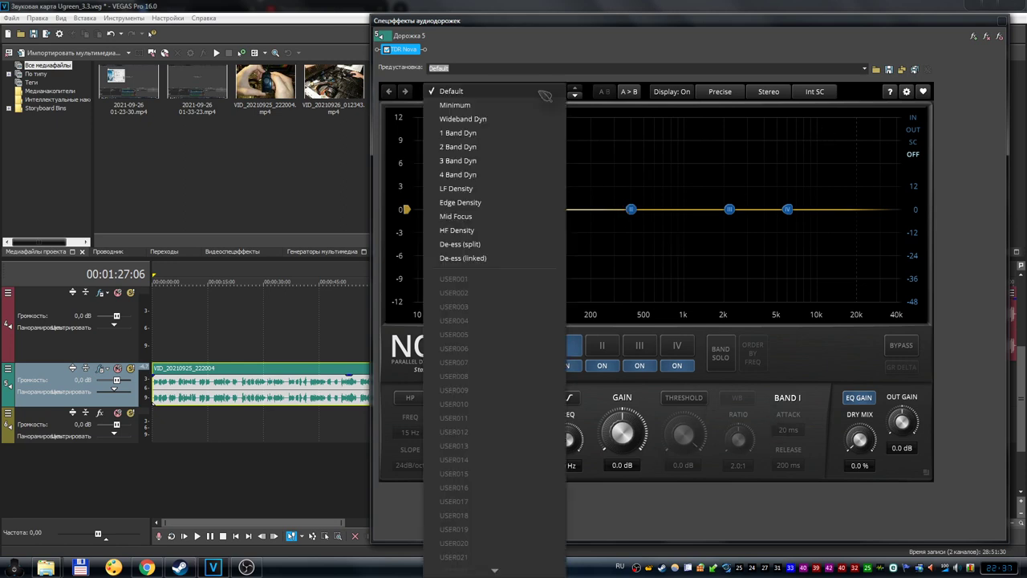
click(546, 95)
click(545, 95)
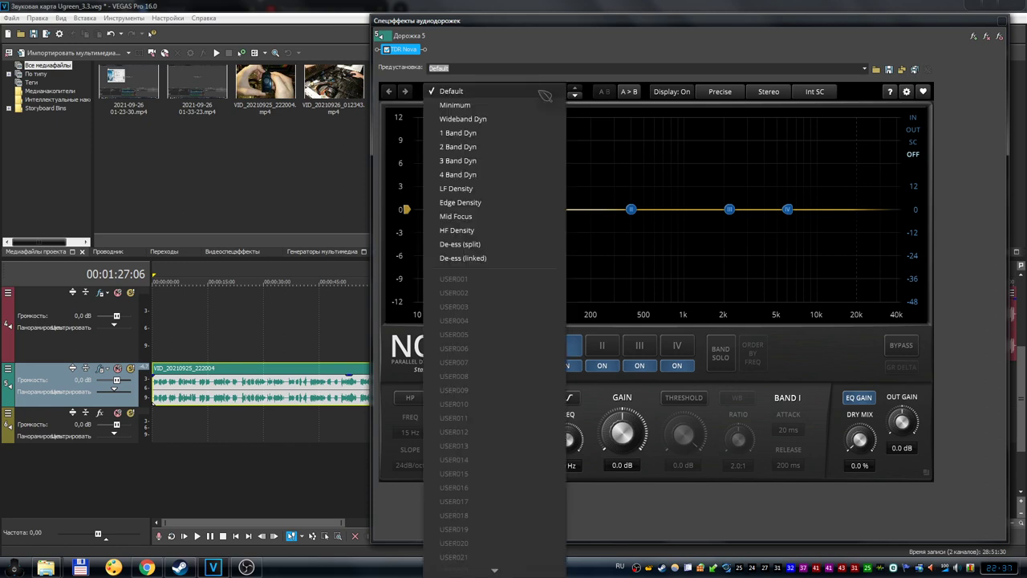
click(460, 245)
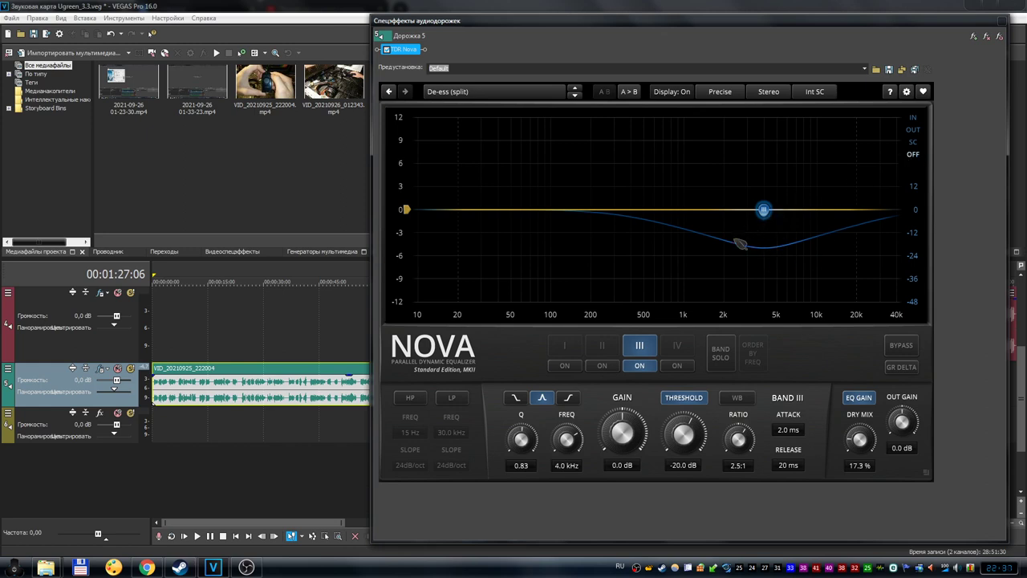
click(528, 96)
click(493, 93)
Lower the gain of band III on the equalizer curve to about -2.5 dB at about 3.9 kHz
drag(763, 210, 765, 231)
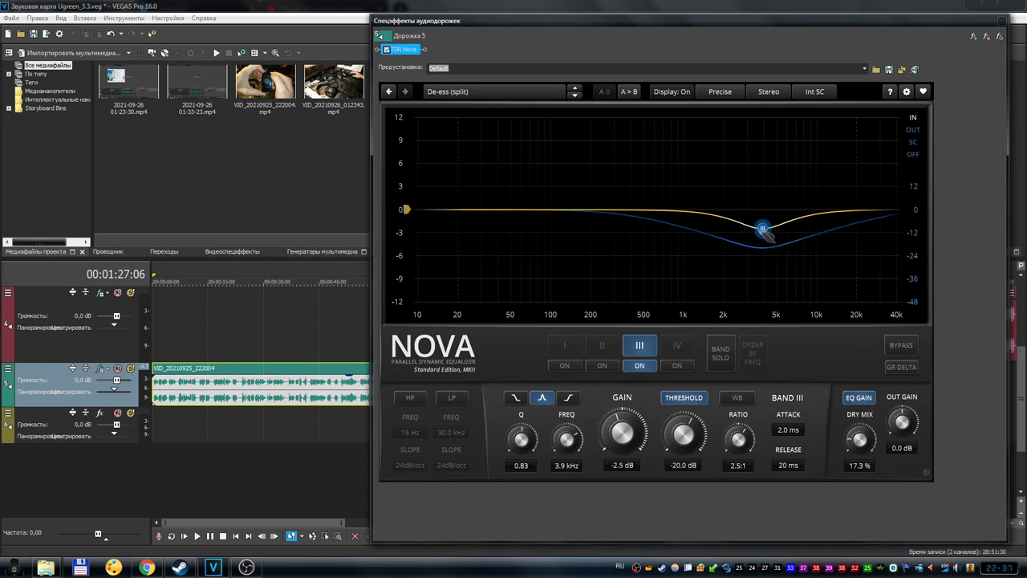
Lower band III's threshold to about -31.3 dB and its gain to about -3.3 dB
drag(699, 419, 698, 443)
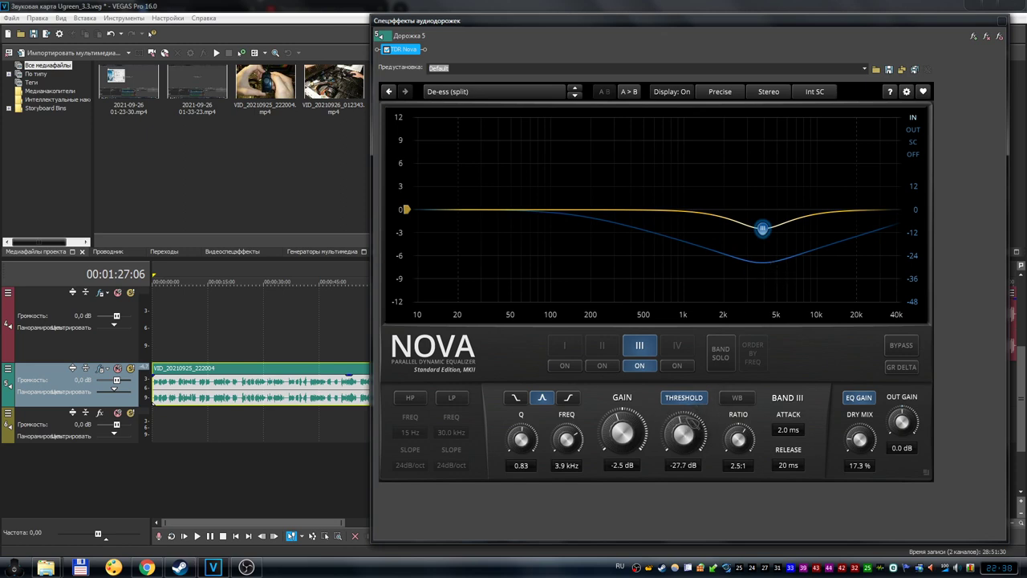
drag(692, 429, 691, 440)
drag(640, 419, 640, 420)
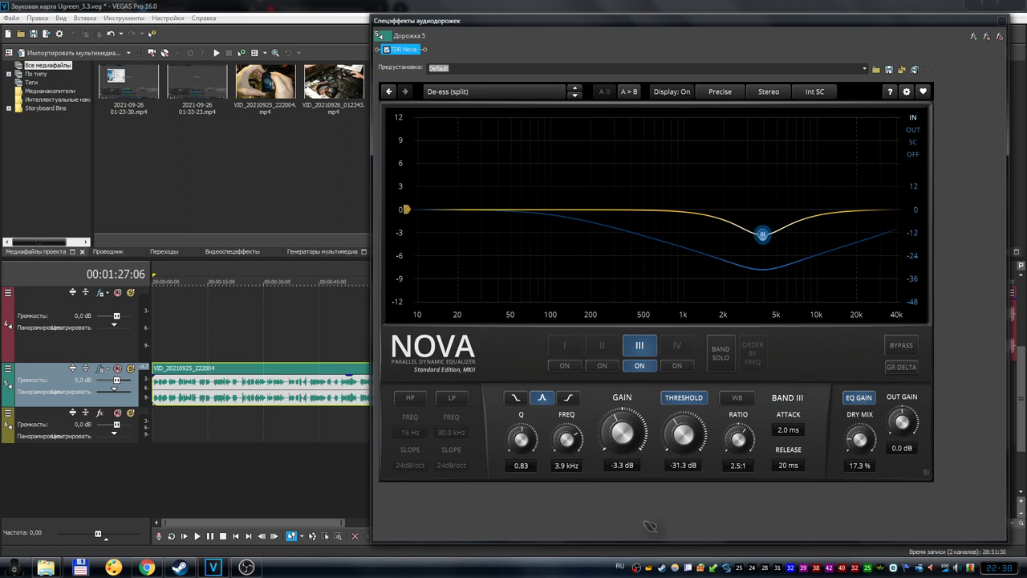
Play back the voice track from about 1:27 with TDR Nova active, keeping the timeline uncovered, and stop
click(196, 536)
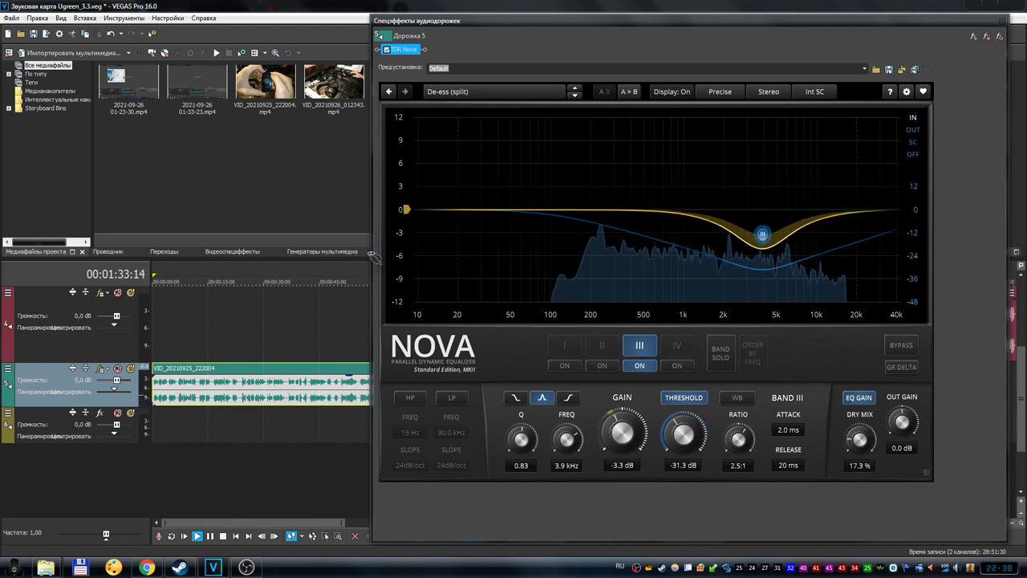
drag(371, 254, 493, 281)
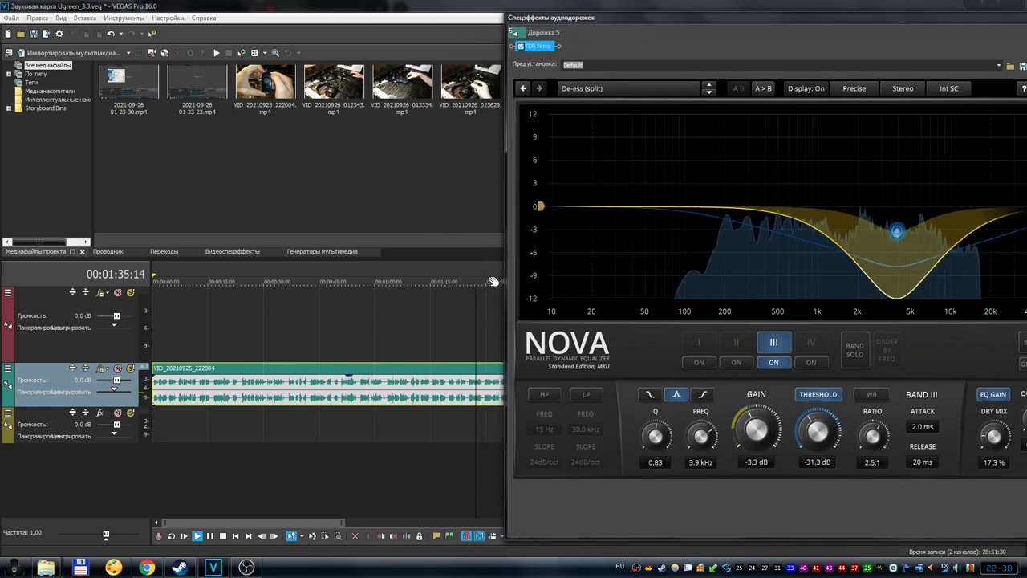
click(477, 277)
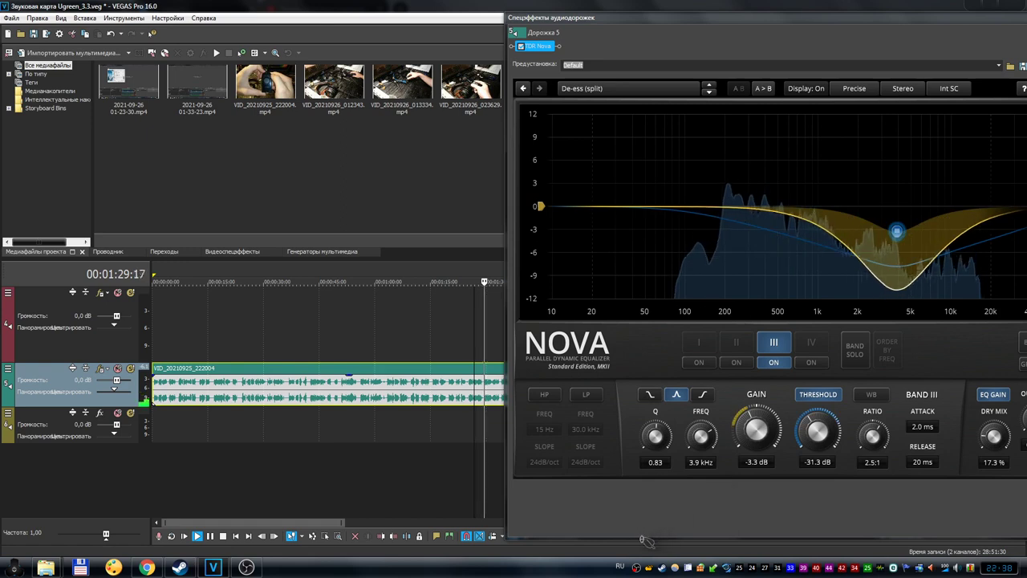
click(223, 536)
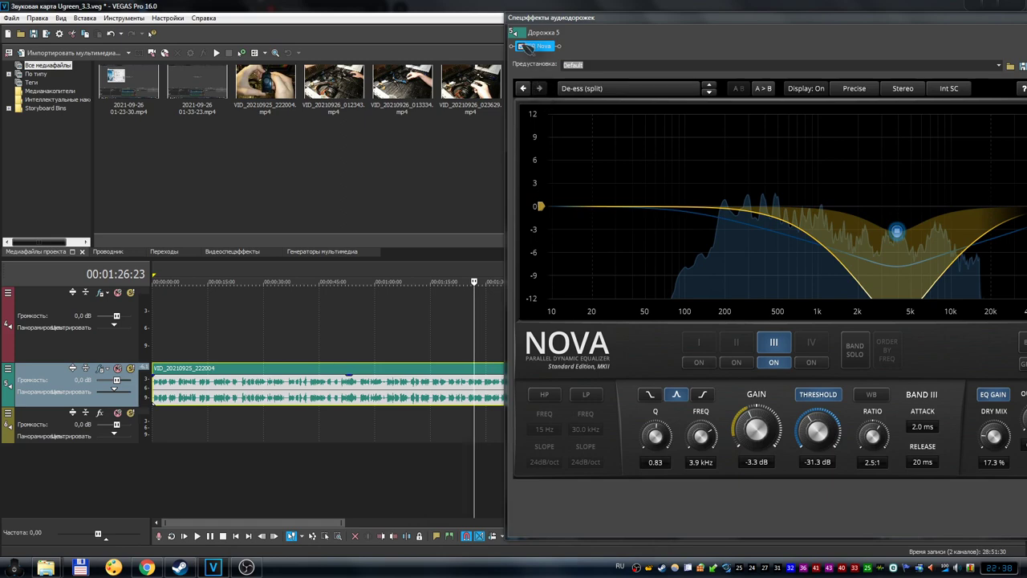
Bypass TDR Nova in track 5's effects chain and listen to the unprocessed voice from about 1:27
click(523, 46)
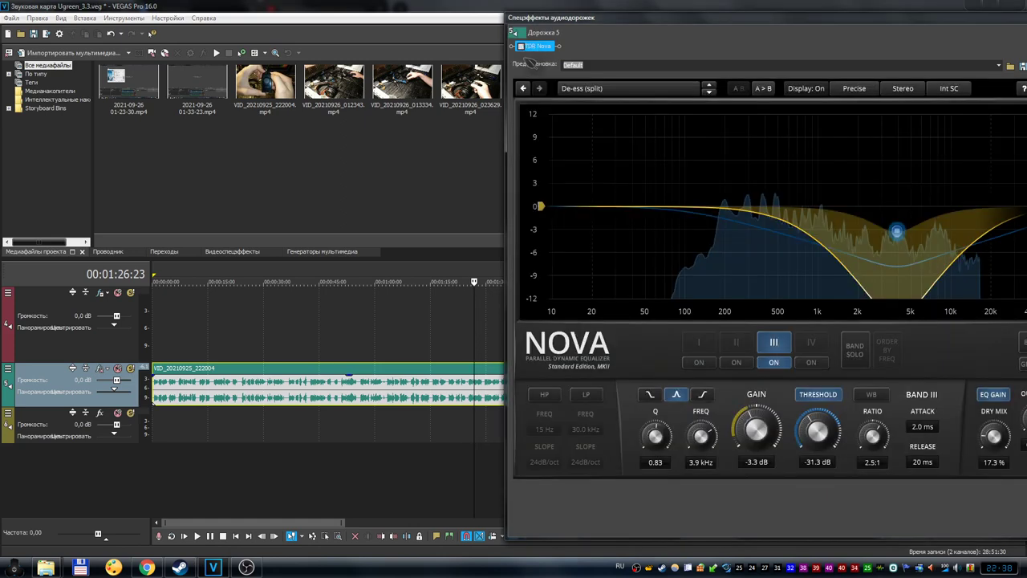
click(197, 536)
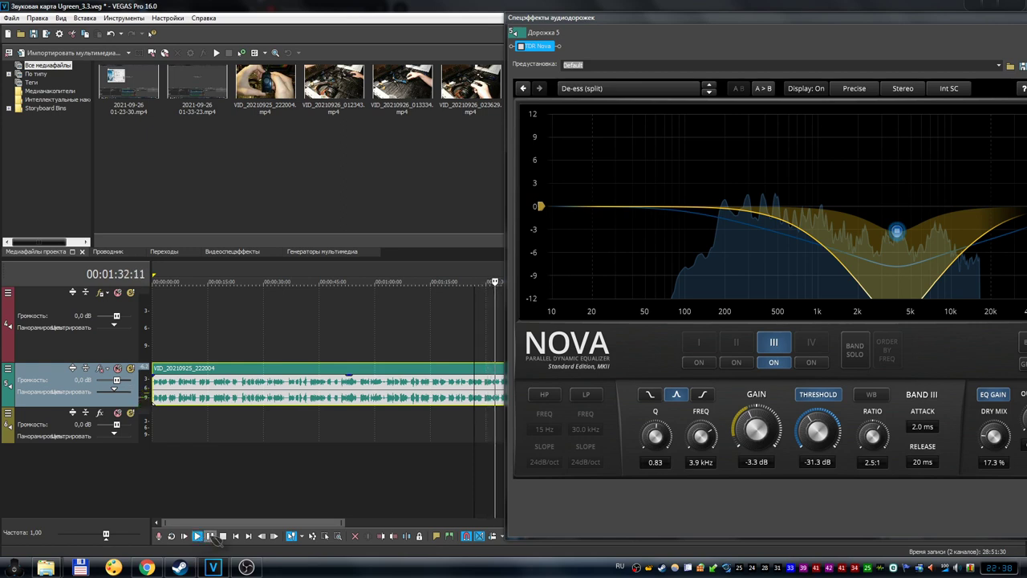
click(210, 536)
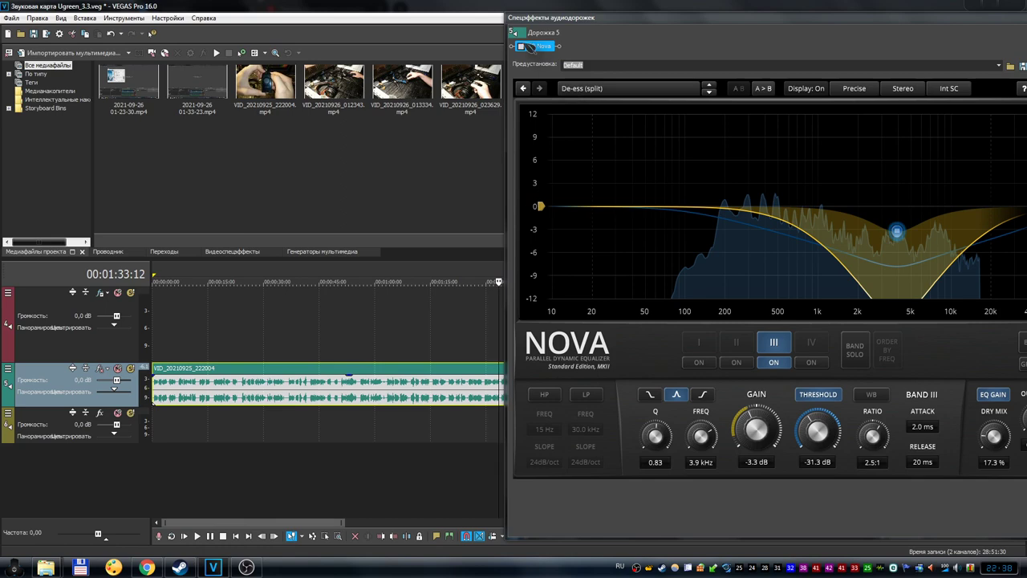
Re-enable TDR Nova in the effects chain and listen to the processed voice from about 1:28
click(524, 46)
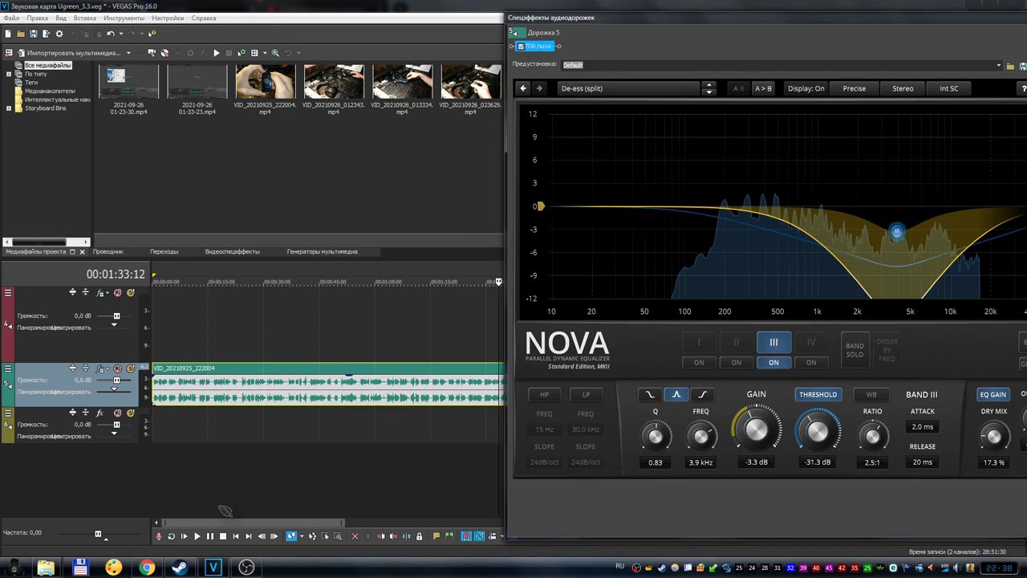
click(198, 536)
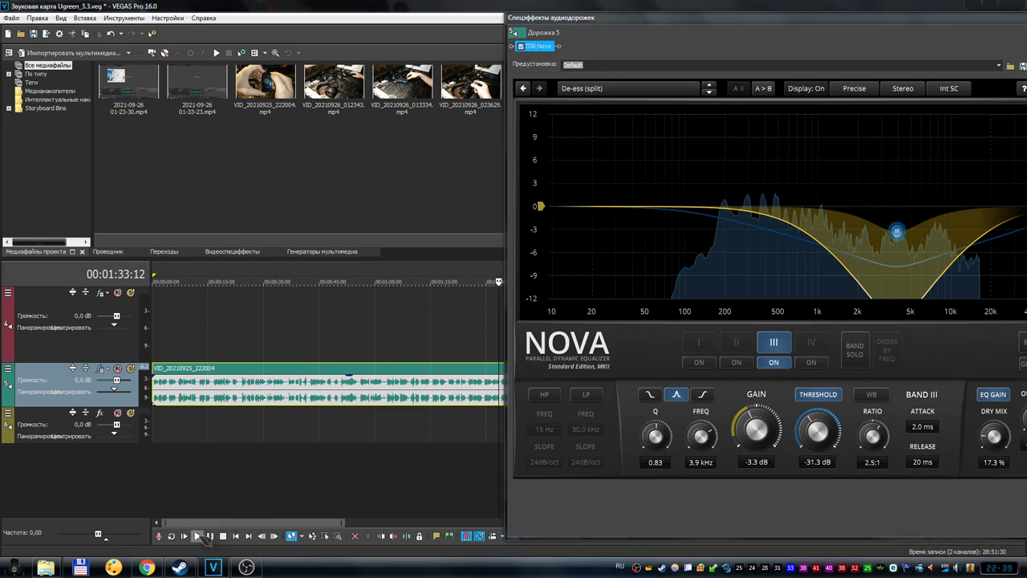
click(199, 536)
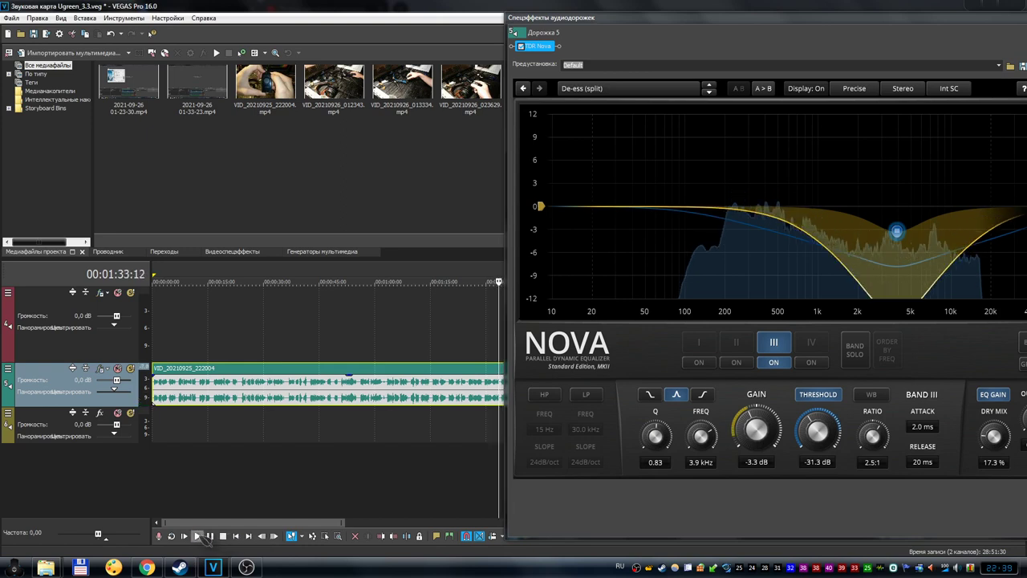
click(480, 280)
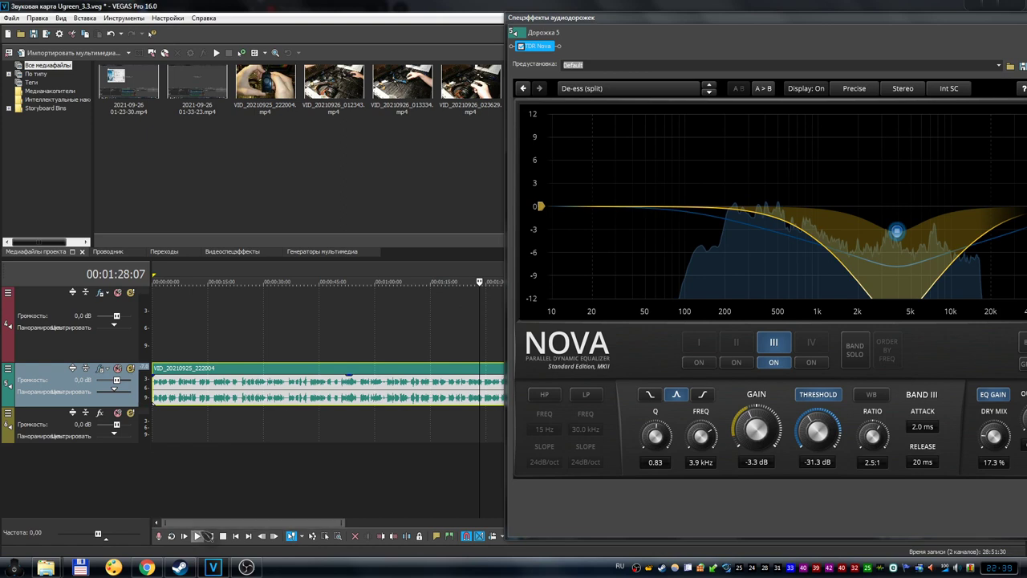
click(198, 536)
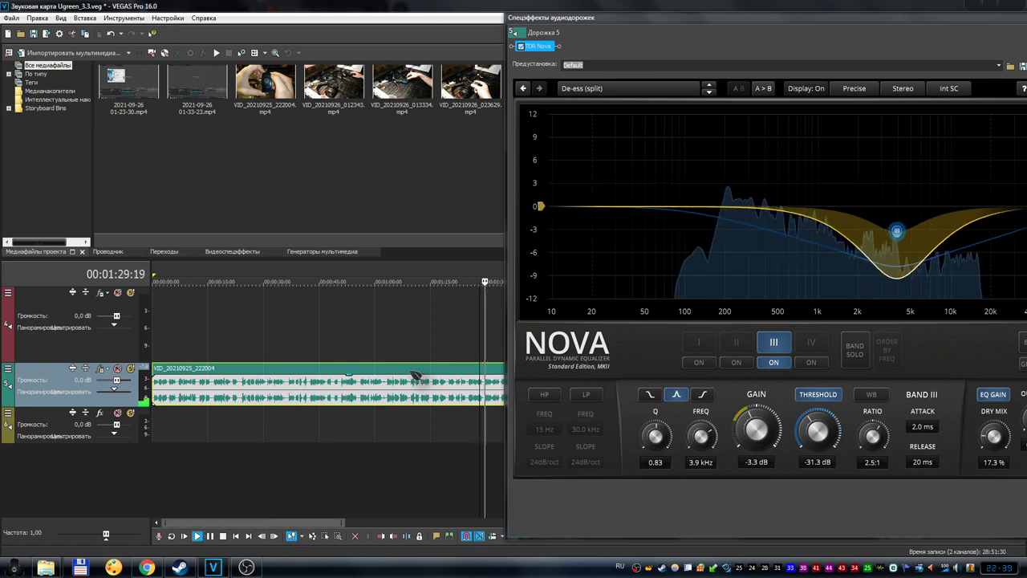
click(212, 536)
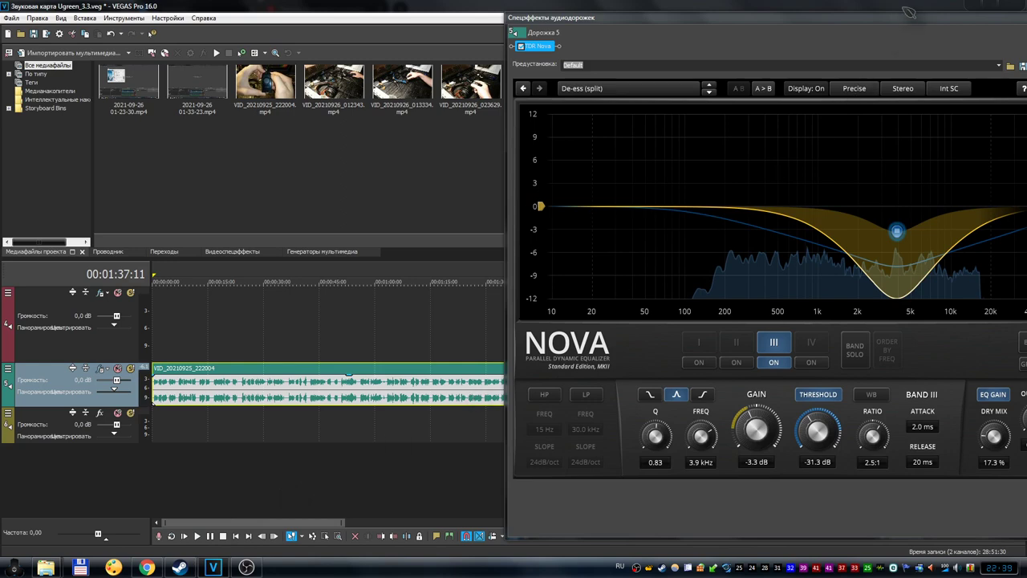
Bring the whole equalizer into view and move the band III point to about 4.1 kHz and -2.8 dB
drag(893, 24, 754, 26)
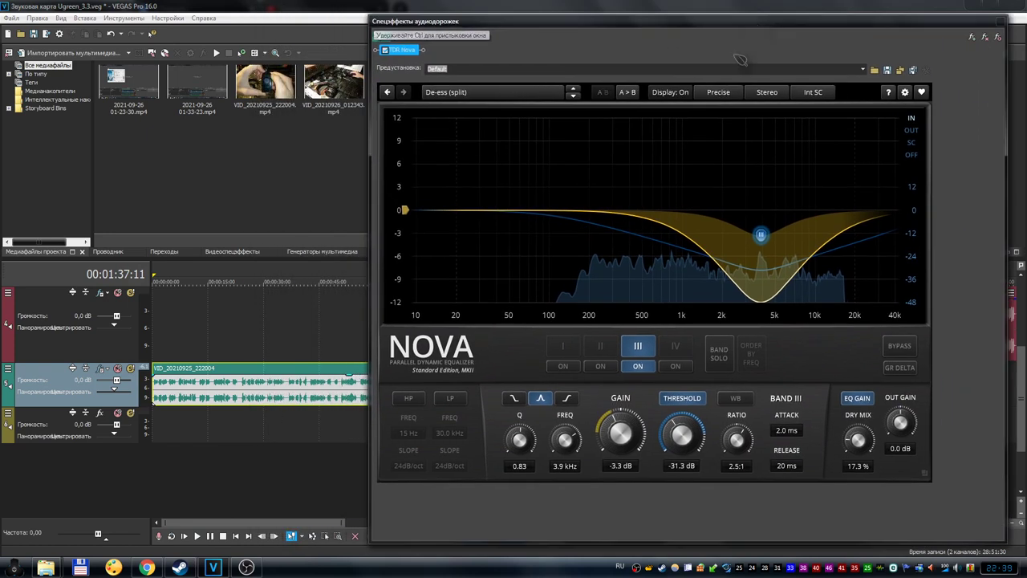
drag(765, 237, 767, 233)
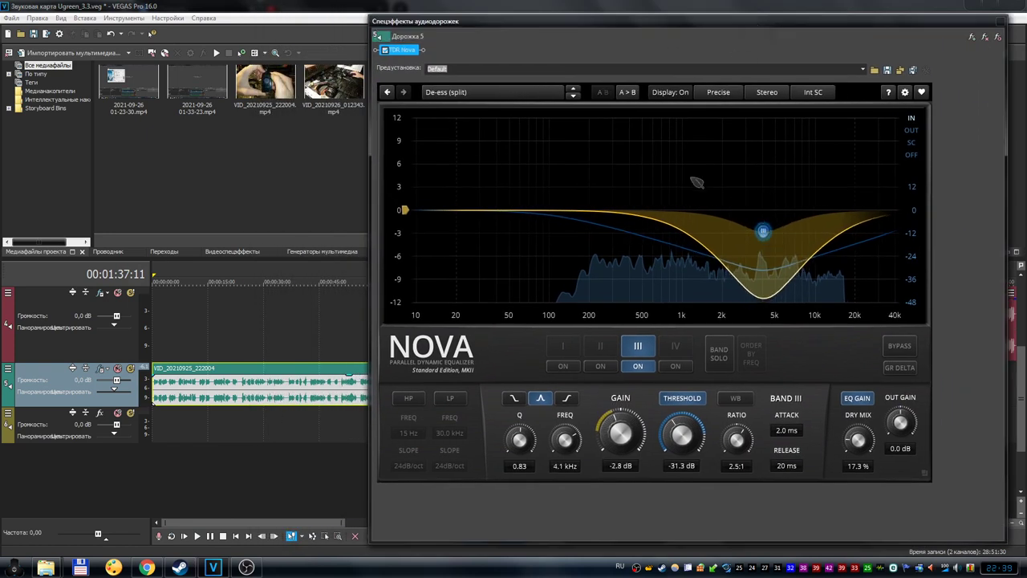
Review the preset list and compare the spectrum analyzer's off, output and input display modes, ending on input
click(514, 97)
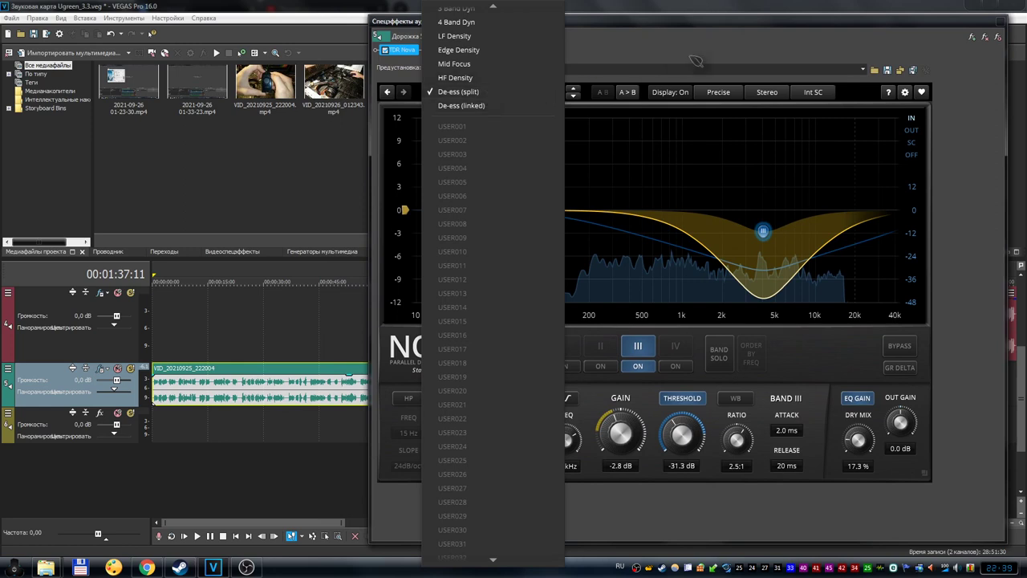
click(921, 155)
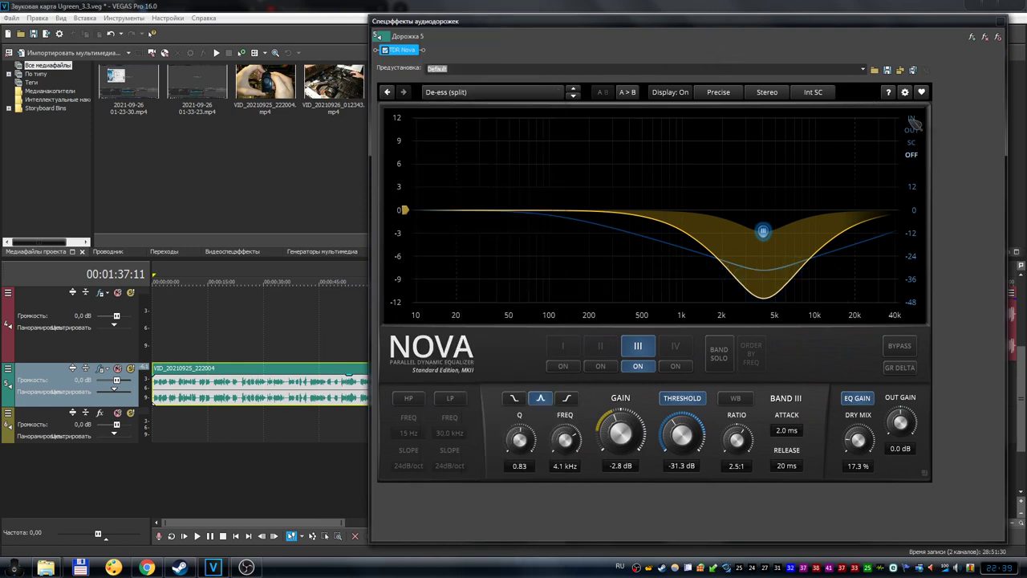
click(913, 132)
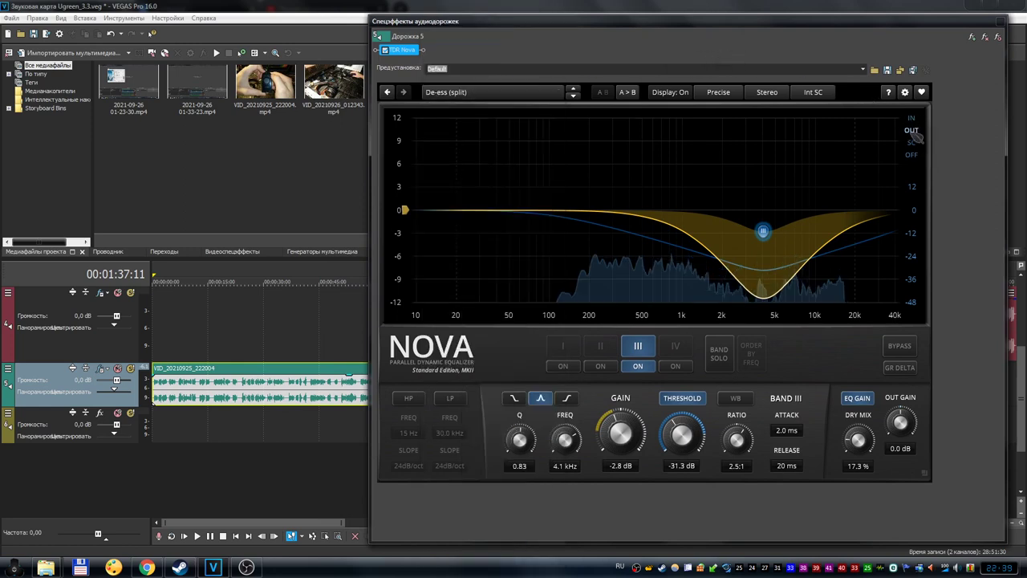
click(912, 118)
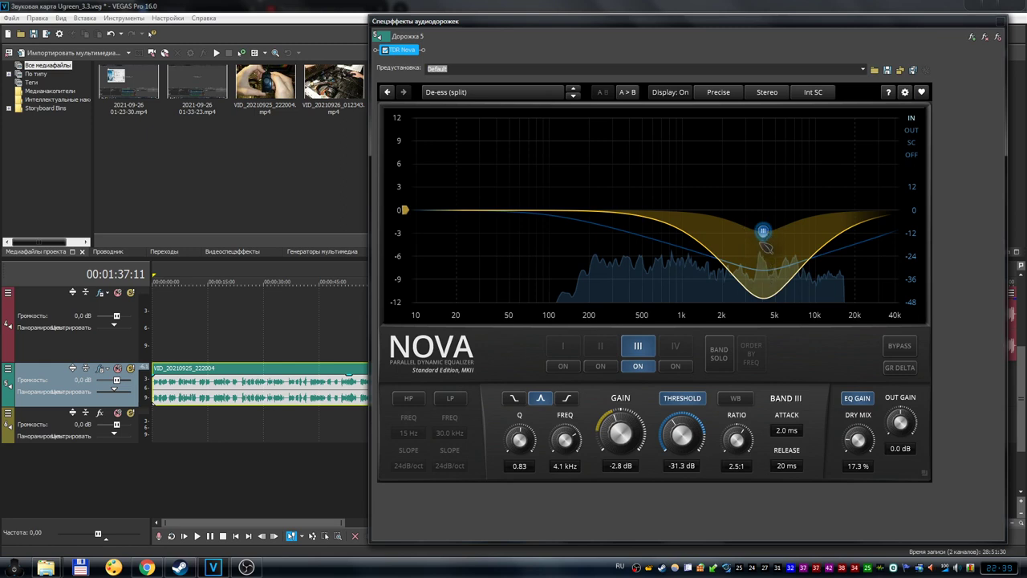
Set band III to a gain of -2.9 dB, a threshold of -20.0 dB and a frequency of 5.1 kHz
drag(681, 436, 681, 425)
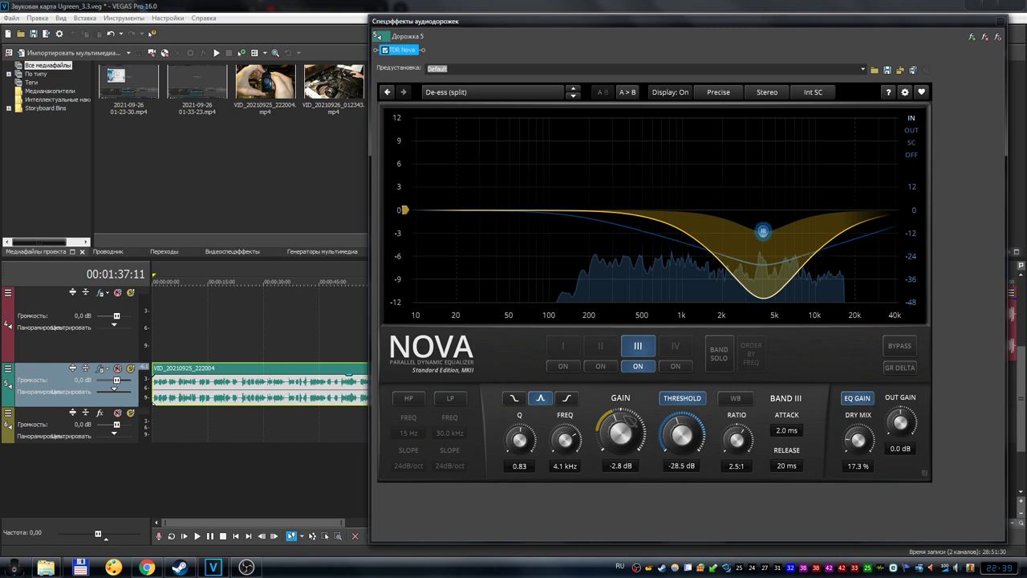
drag(620, 434, 620, 431)
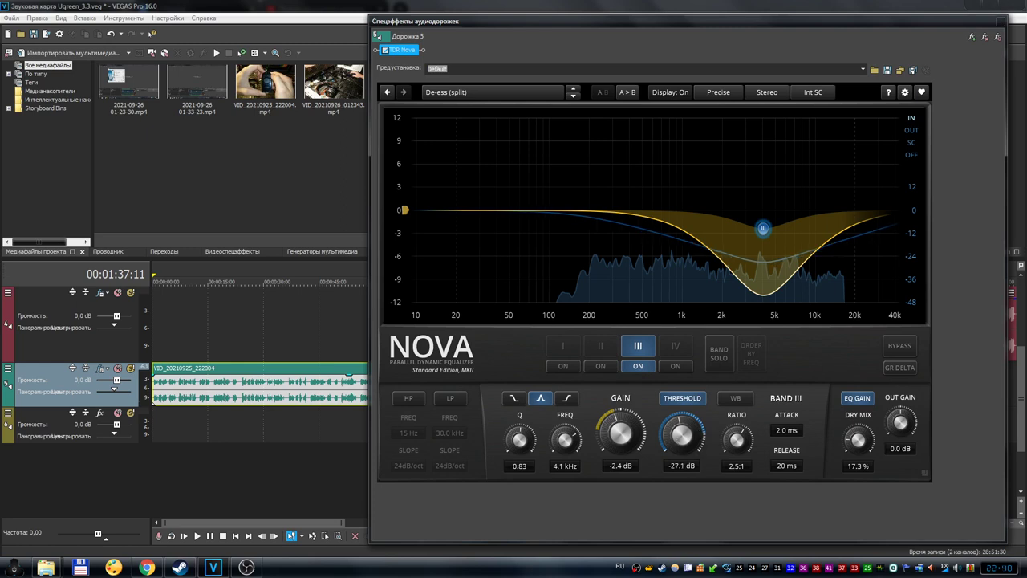
scroll(682, 436, up, 9)
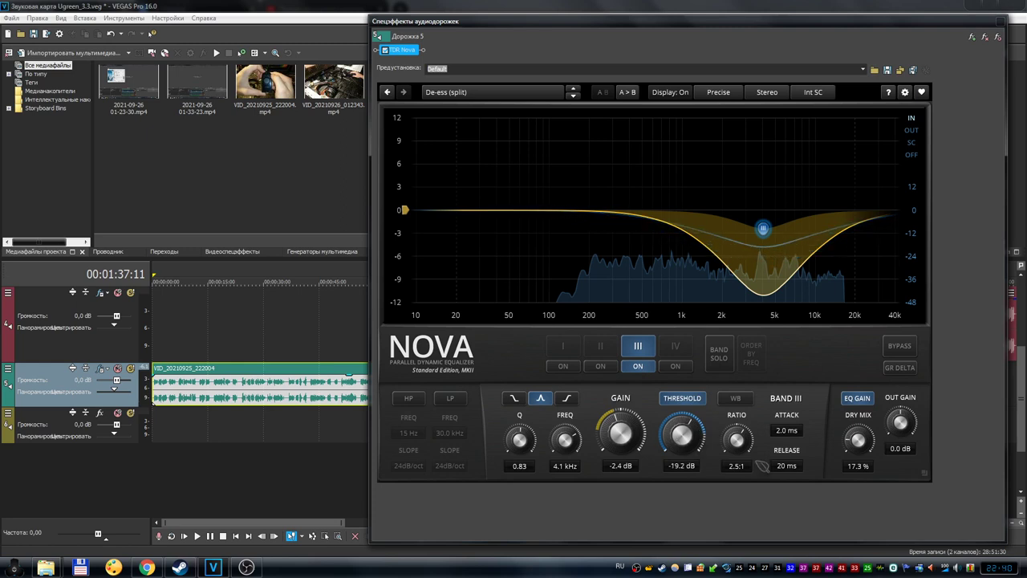
scroll(682, 436, up, 1)
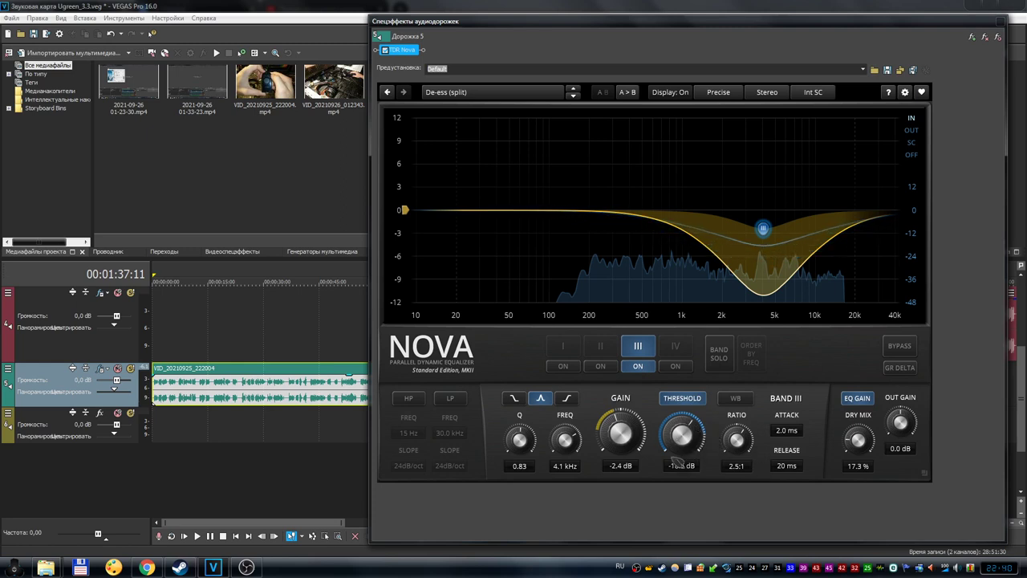
scroll(683, 434, down, 1)
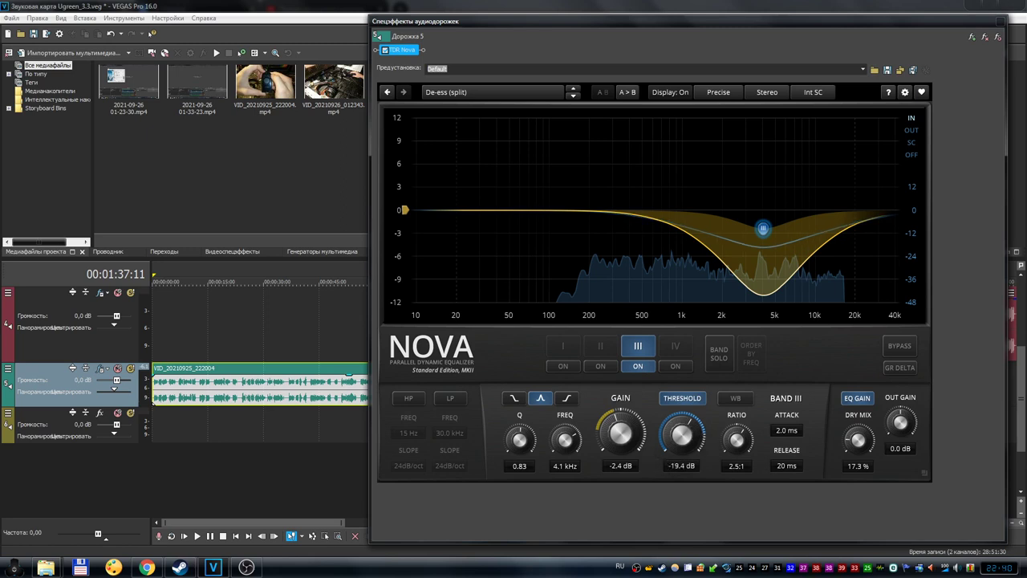
drag(619, 435, 620, 409)
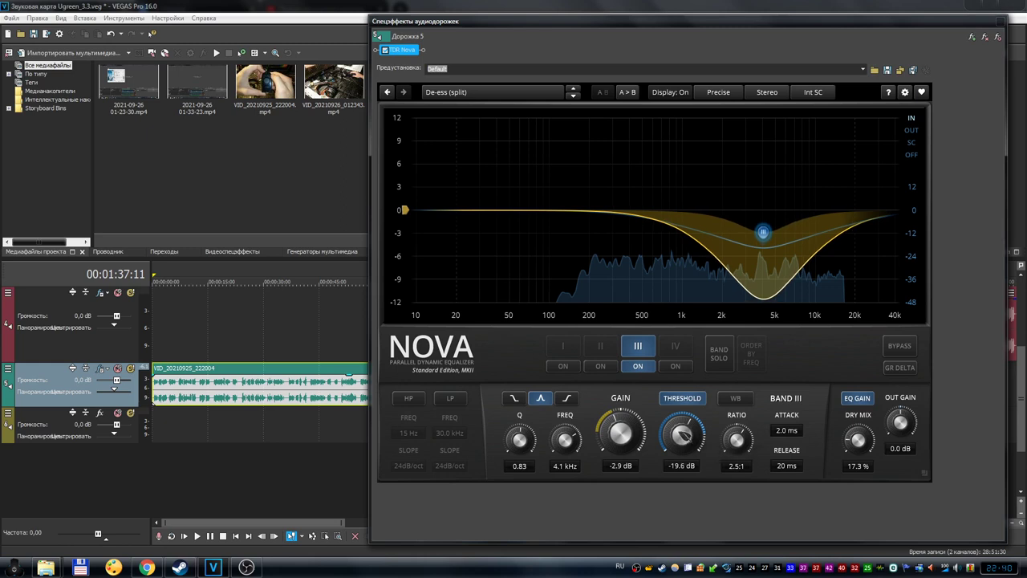
drag(683, 434, 683, 436)
drag(574, 427, 575, 420)
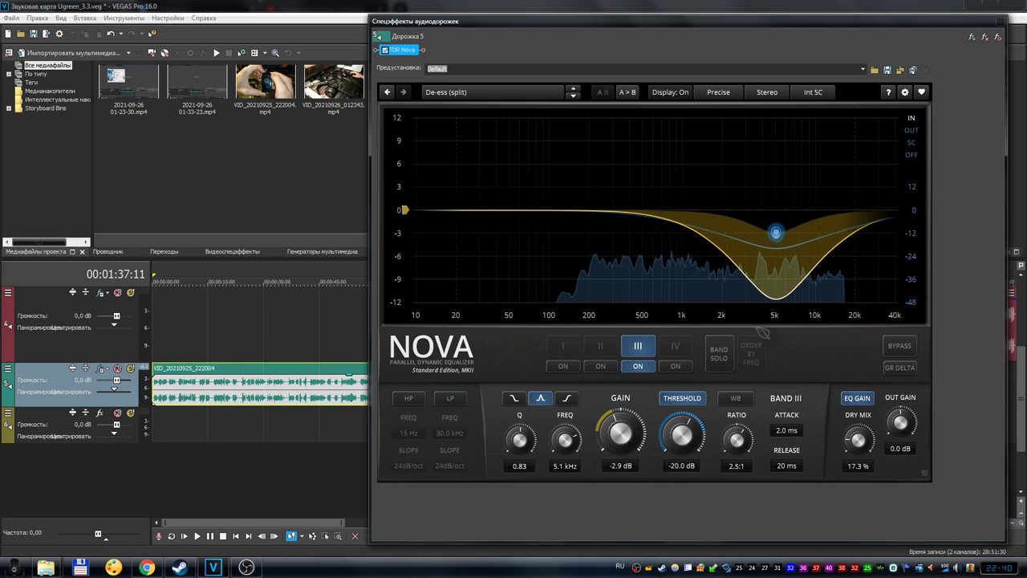
Toggle Band Solo for band III and leave it switched on
click(719, 353)
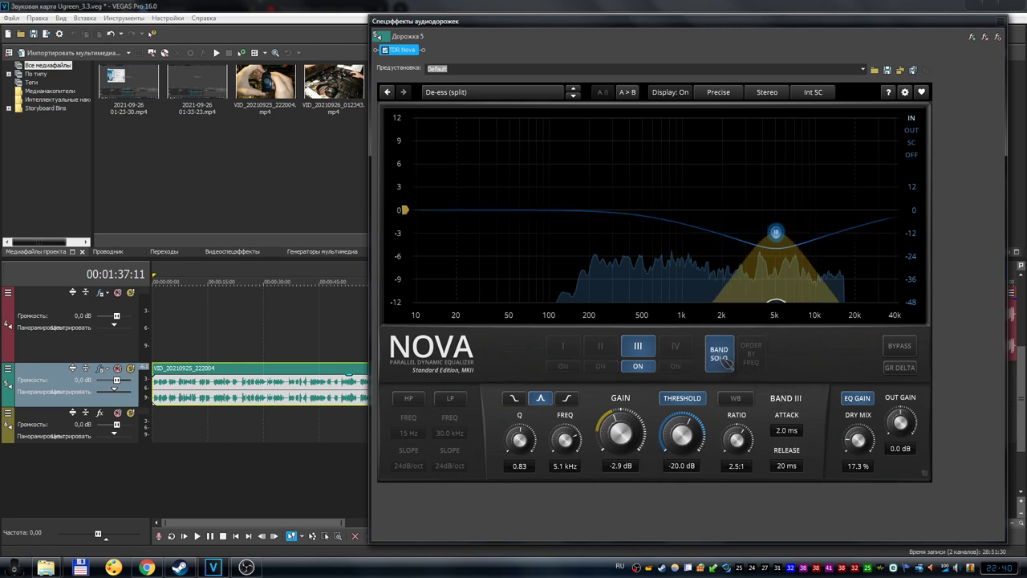
click(724, 359)
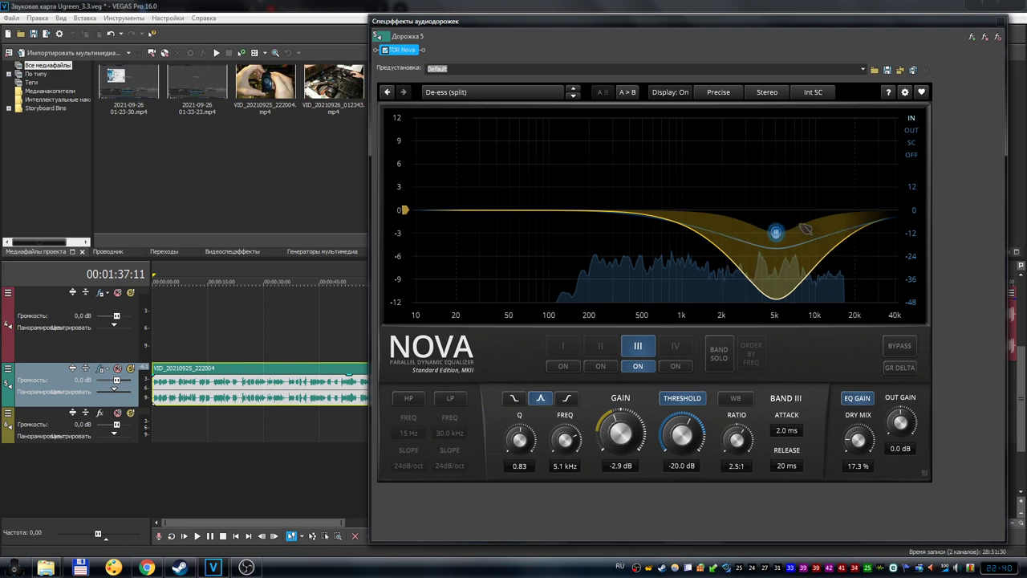
click(720, 353)
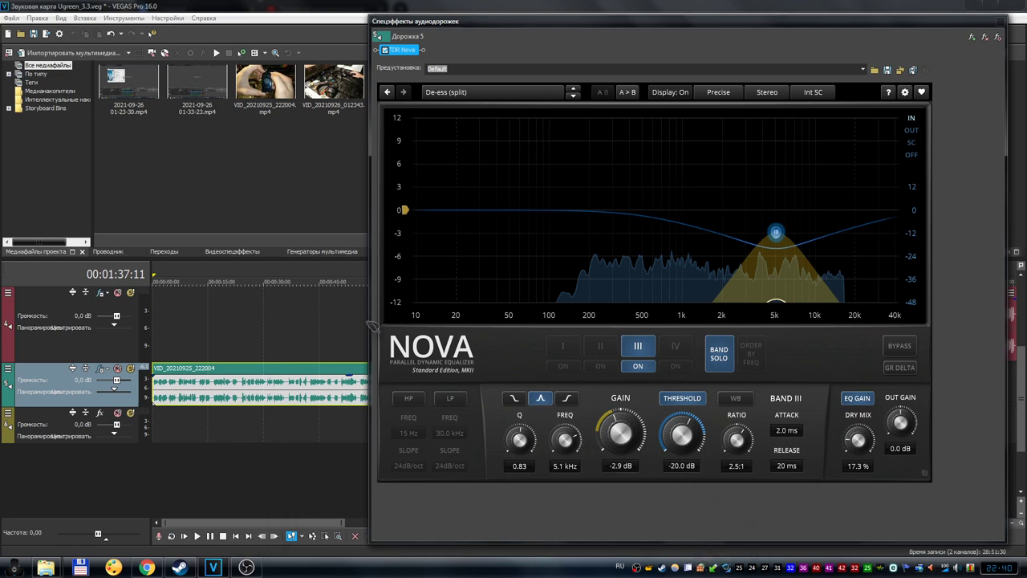
Uncover the timeline and play back the soloed band III of the voice track from about 1:19
drag(351, 269, 359, 269)
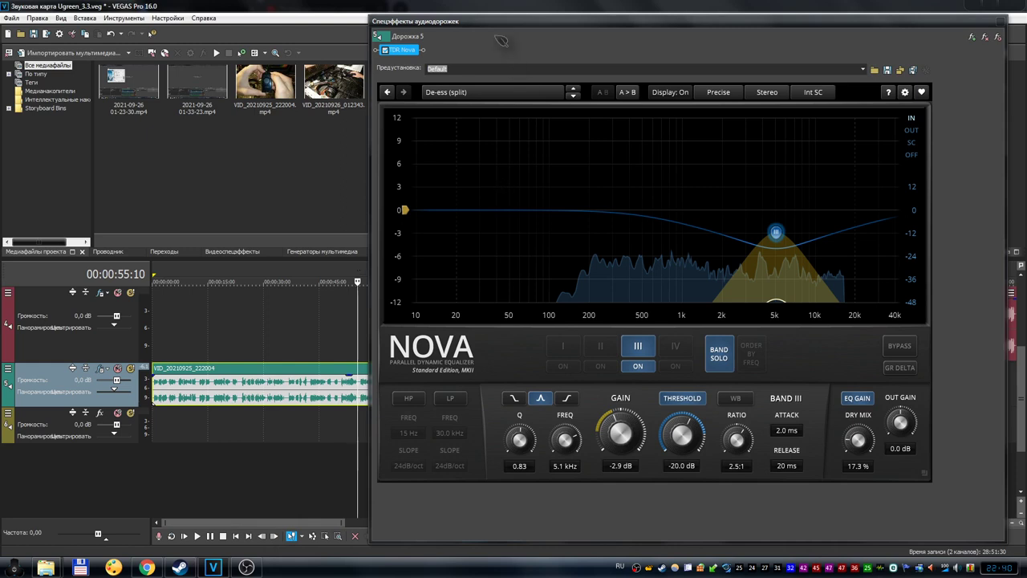
drag(495, 30, 645, 26)
click(422, 268)
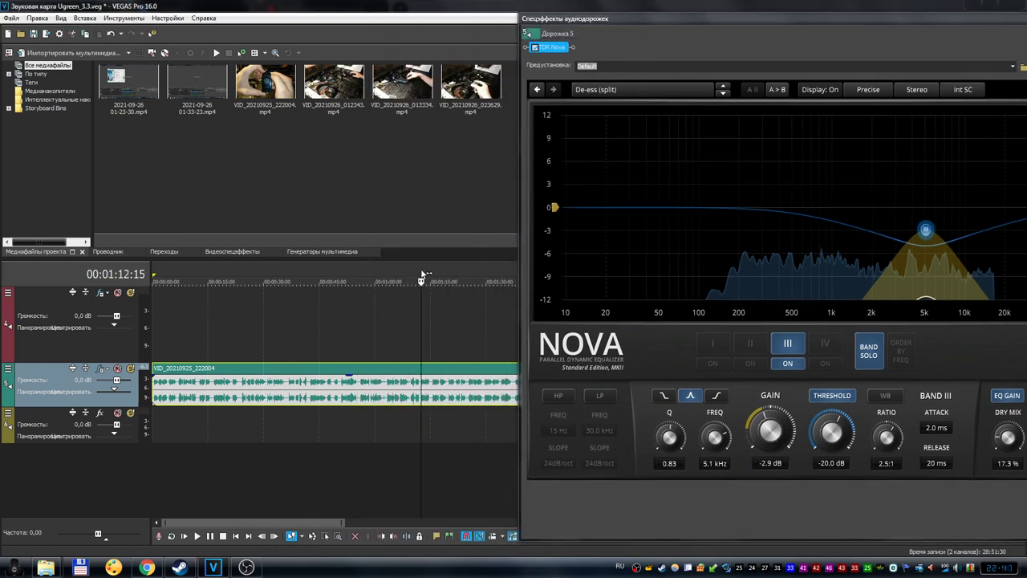
click(446, 268)
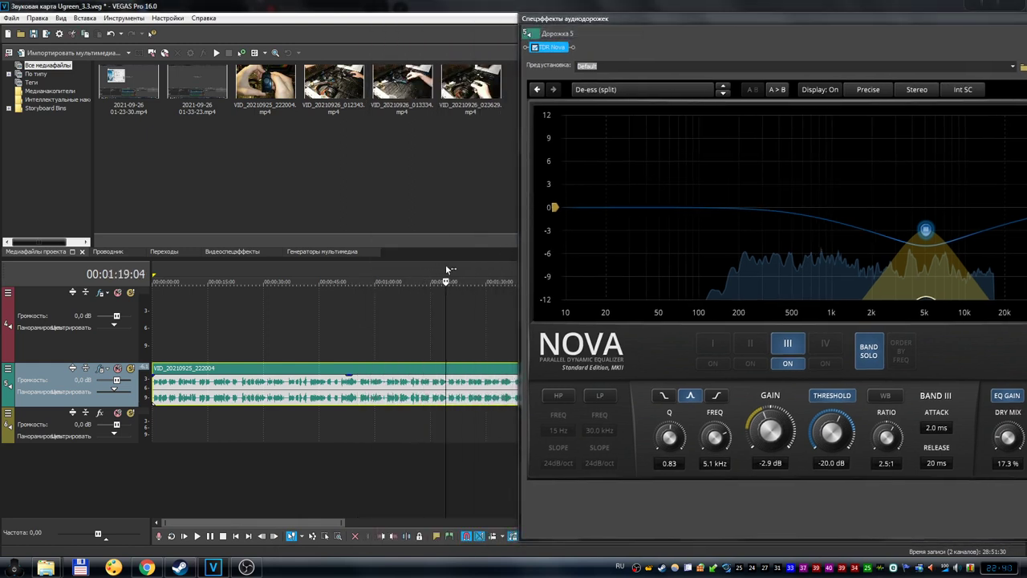
click(196, 536)
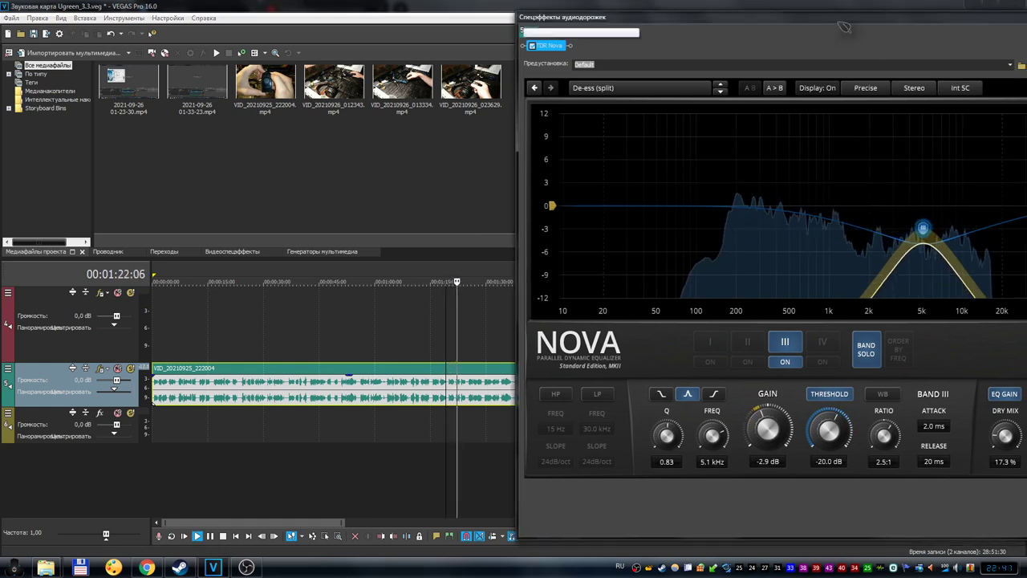
Boost the soloed band III to 12.0 dB, sweep its frequency up to 8.1 kHz during playback, and stop playback
drag(858, 28, 701, 28)
drag(767, 229, 769, 115)
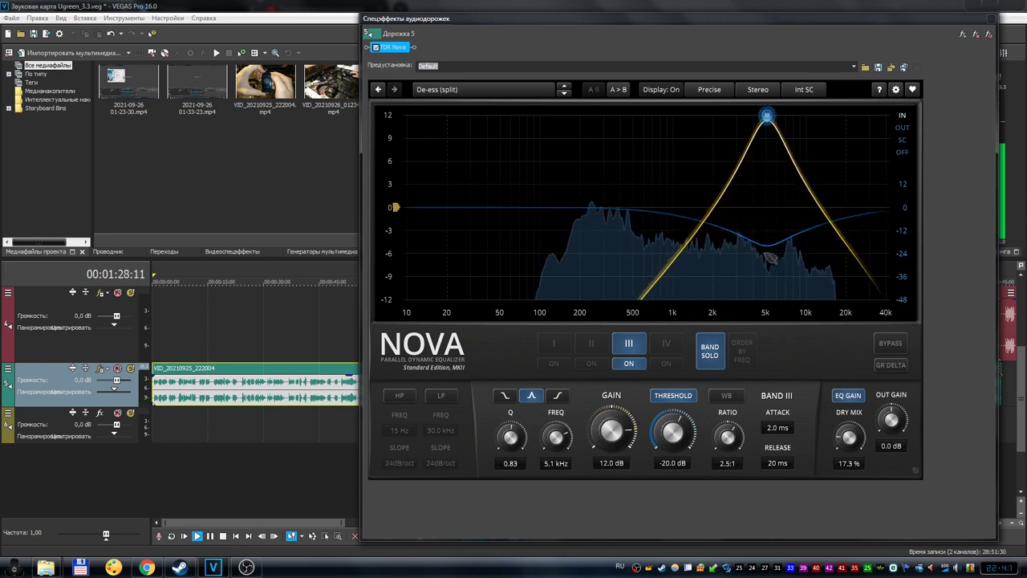
click(776, 195)
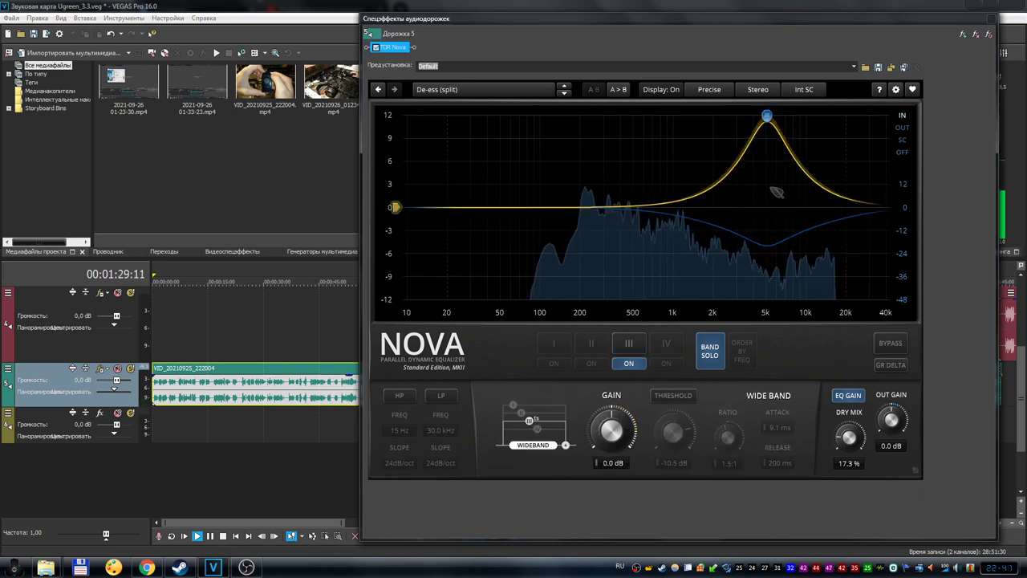
click(767, 116)
drag(778, 101, 833, 53)
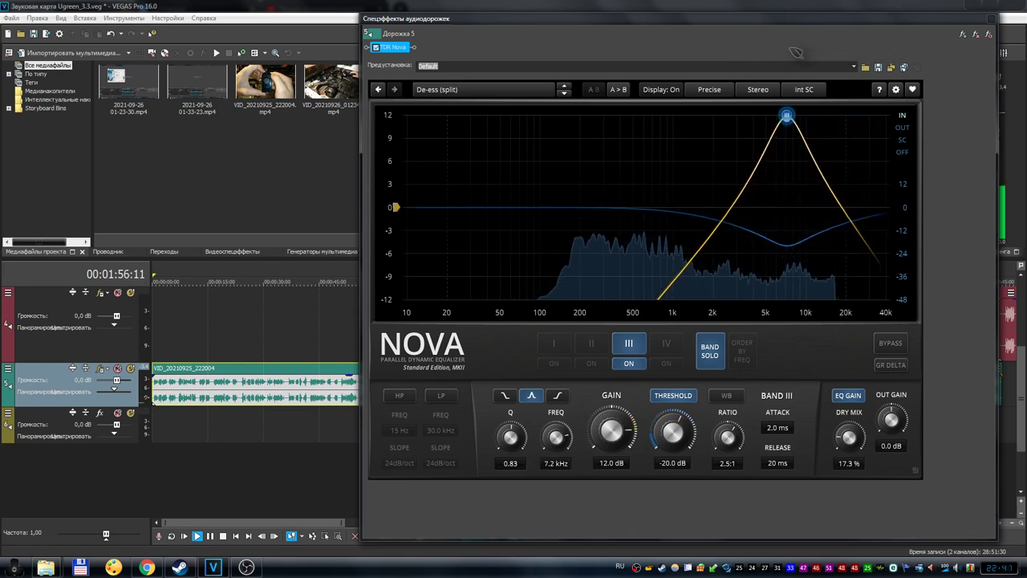
drag(793, 53, 801, 51)
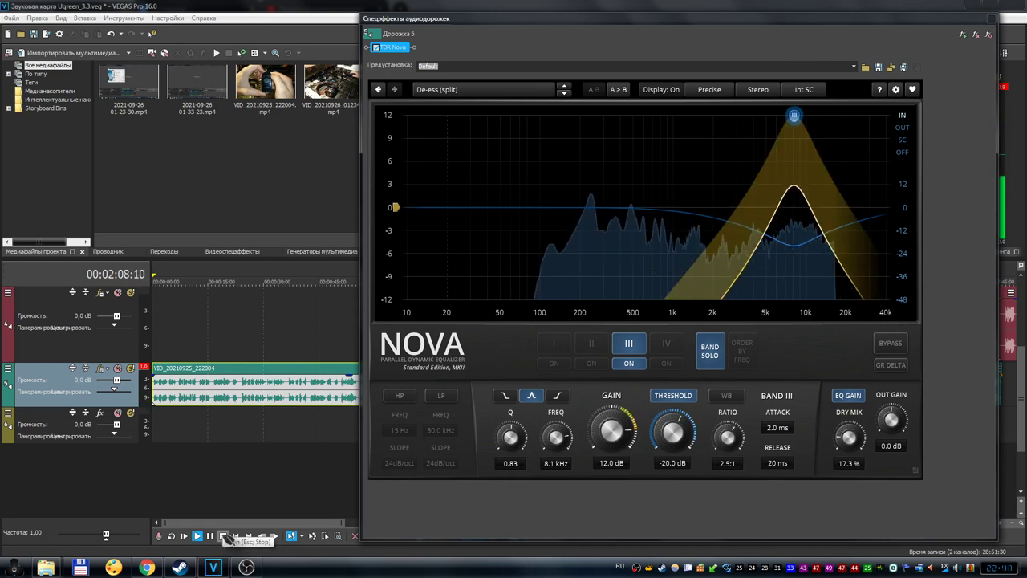
click(225, 535)
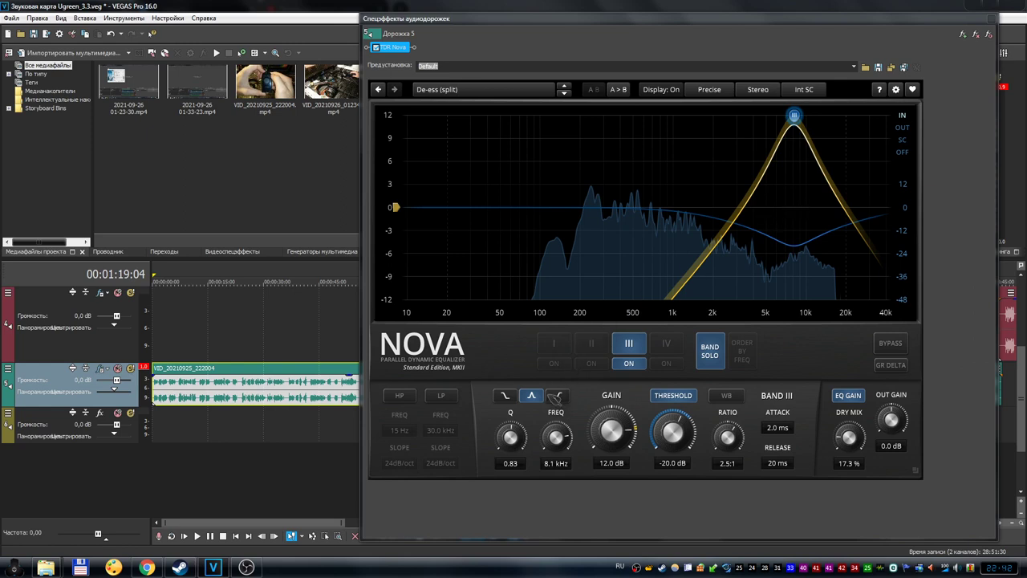
Turn off Band Solo and set band III to a gain of -3.0 dB at 8.1 kHz
click(710, 351)
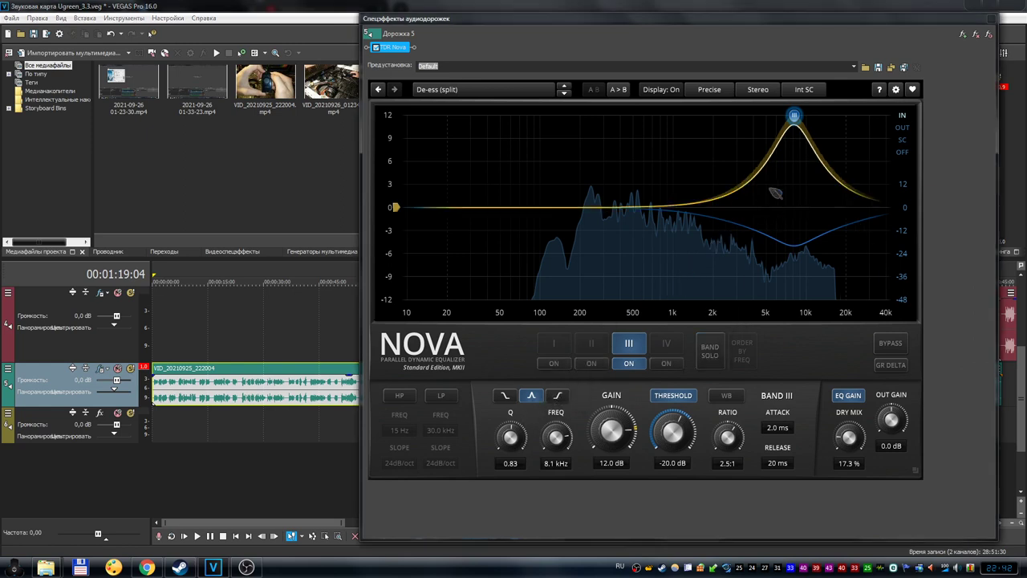
drag(797, 119, 799, 224)
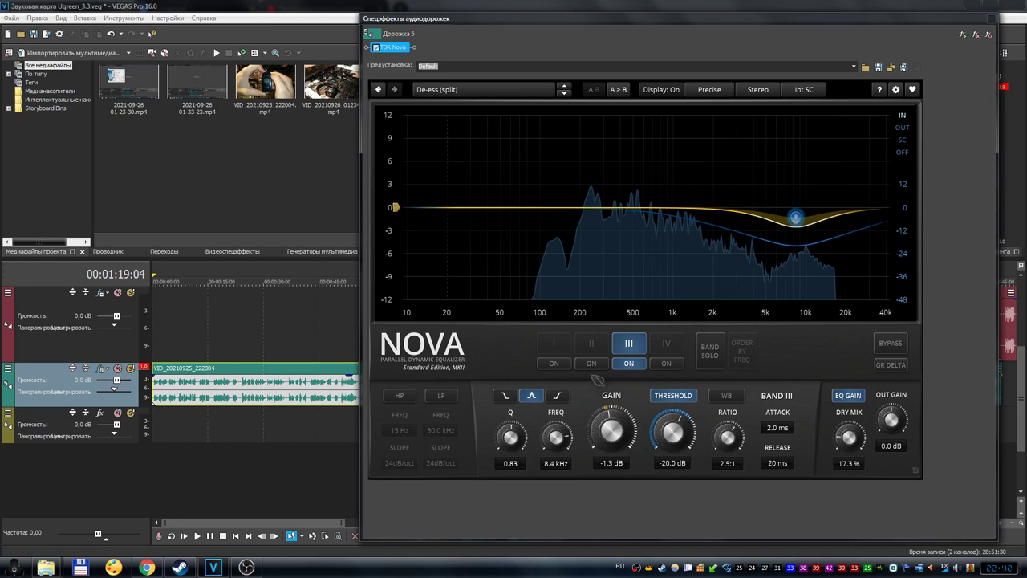
scroll(564, 441, down, 5)
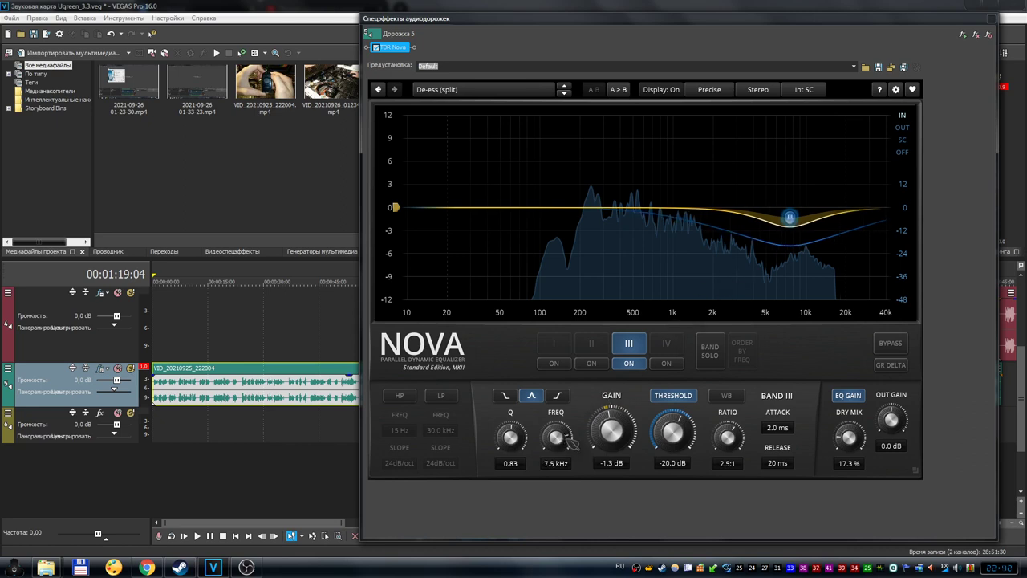
scroll(564, 440, up, 3)
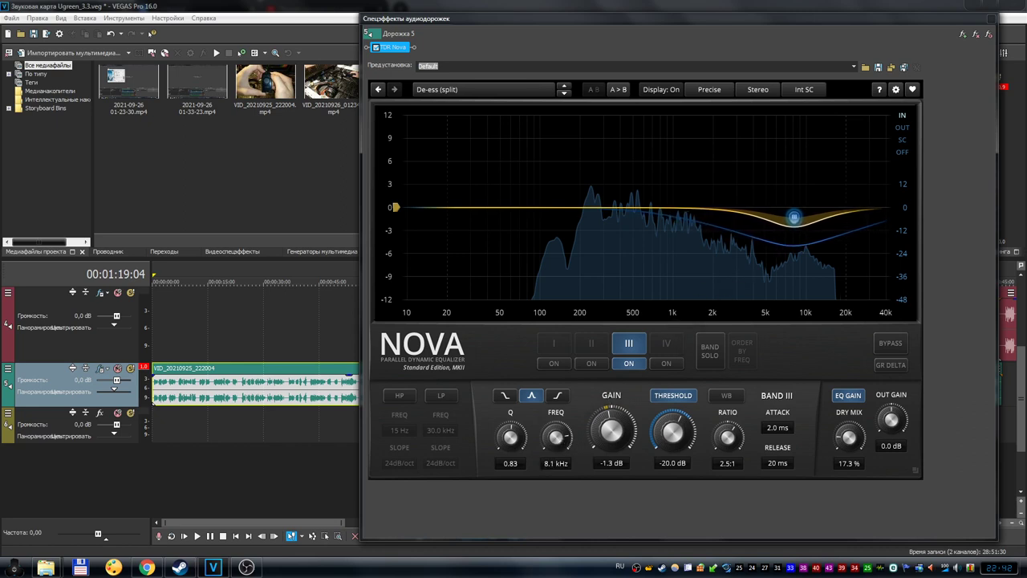
drag(596, 431, 595, 462)
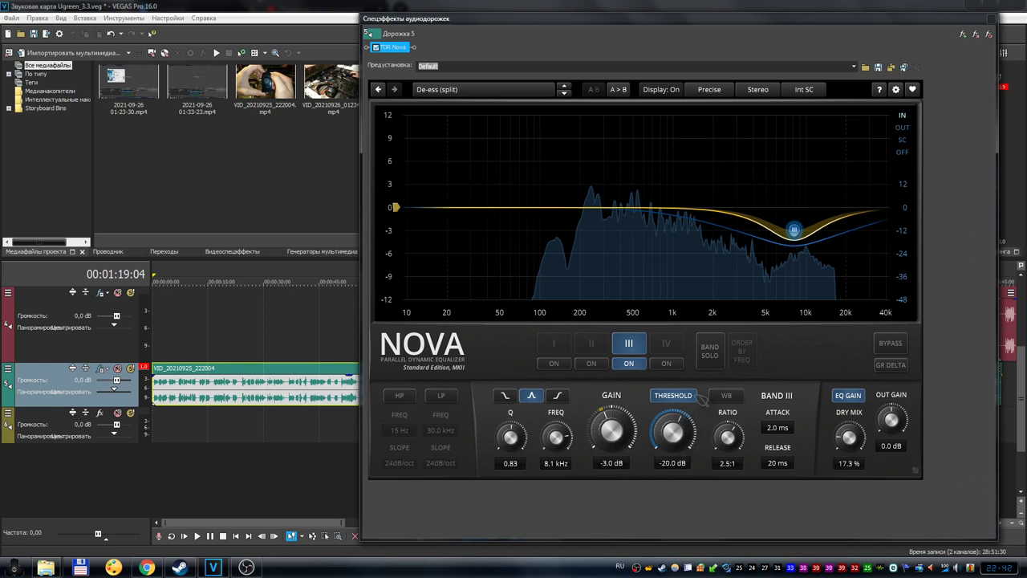
Uncover the timeline, move the playhead to about 1:27, play the voice track with the de-ess band active, and stop
drag(639, 29, 784, 25)
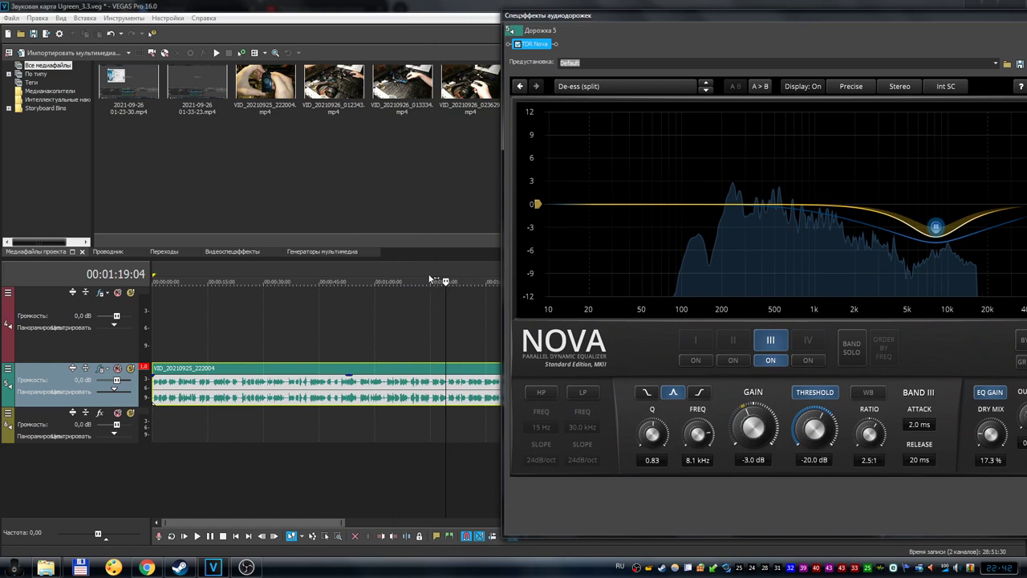
drag(446, 271, 477, 269)
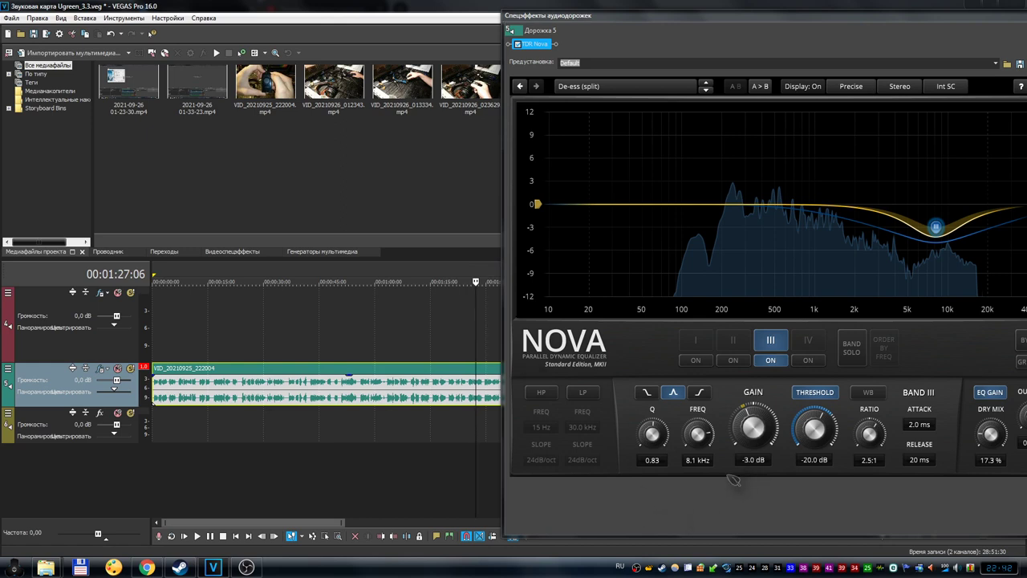
click(197, 536)
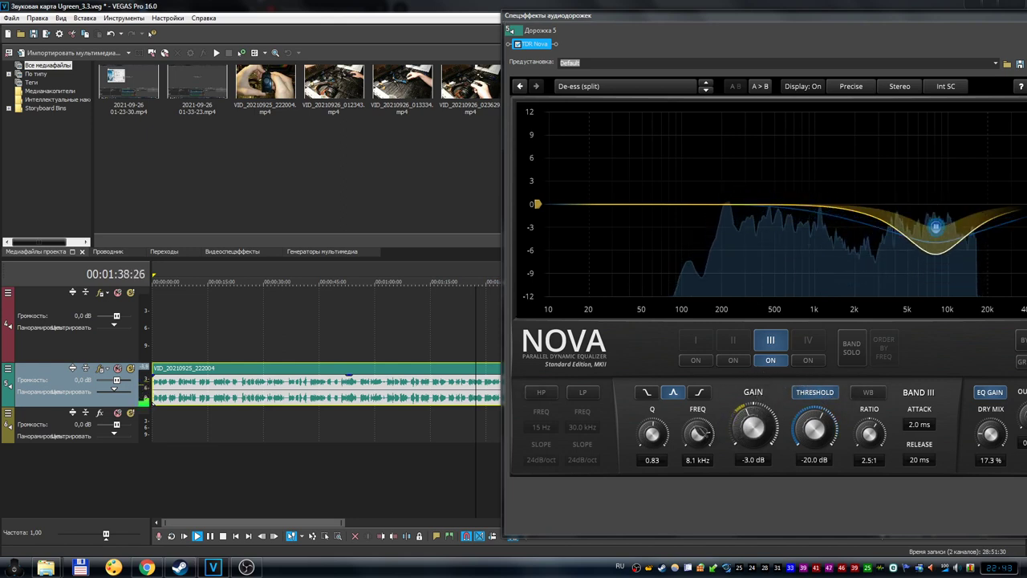
key(space)
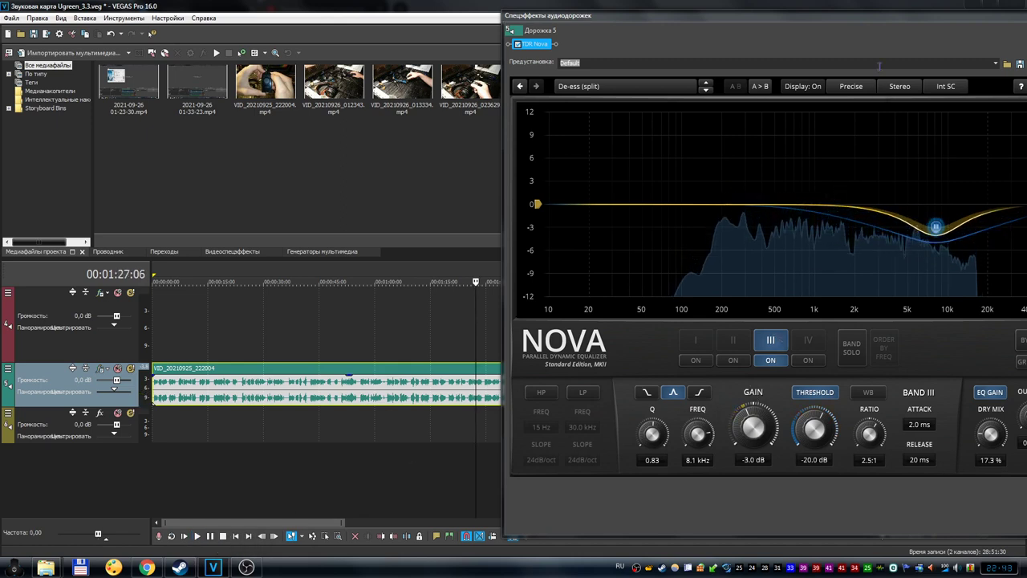
Set band III's threshold to -25.0 dB and its gain to -4.0 dB
drag(883, 26, 784, 25)
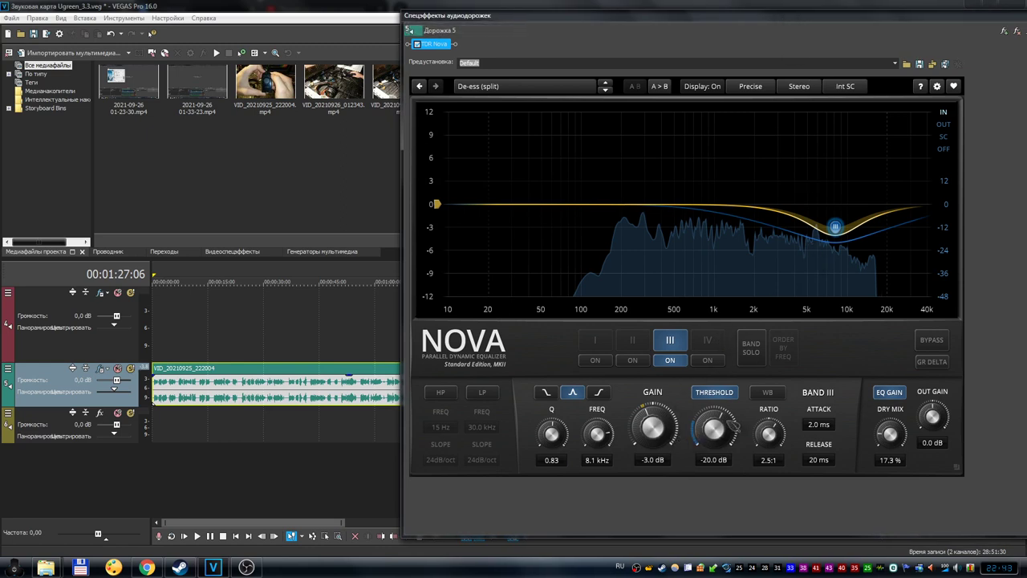
drag(713, 430, 713, 454)
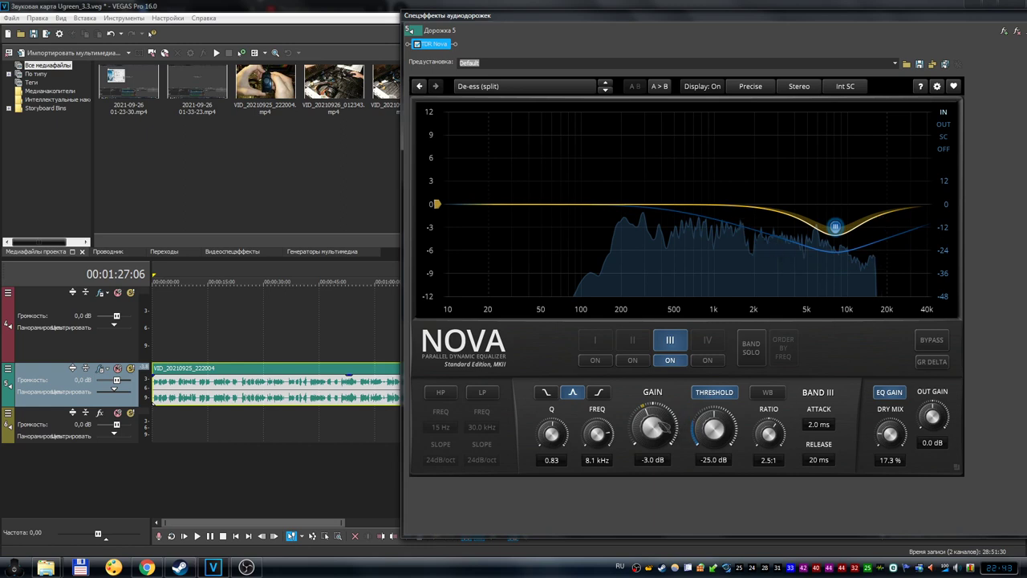
drag(656, 425, 656, 426)
drag(835, 227, 835, 233)
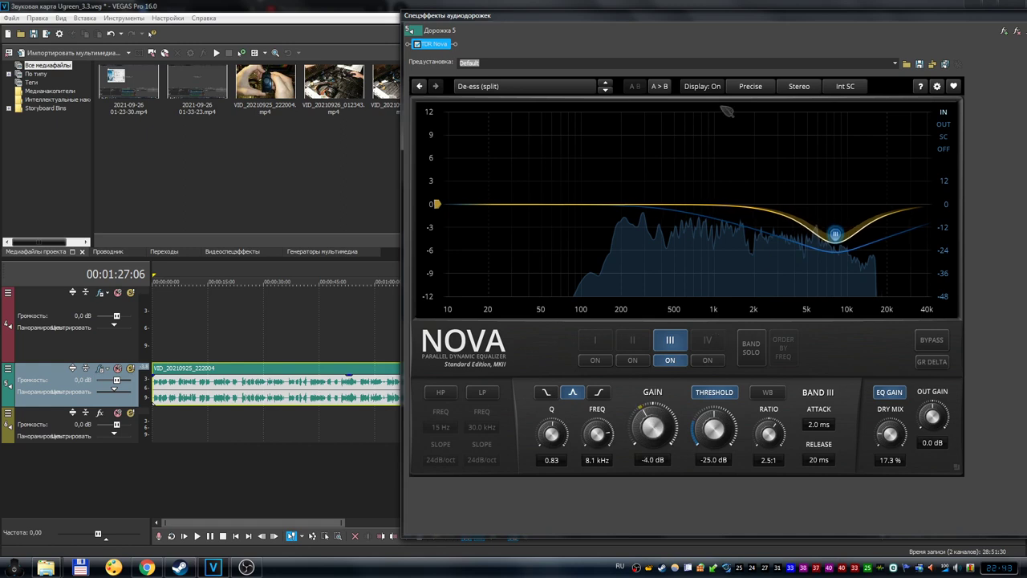
Play the voice track from about 1:27 to audition band III, stop it, and restart playback from the same position
drag(651, 23, 705, 25)
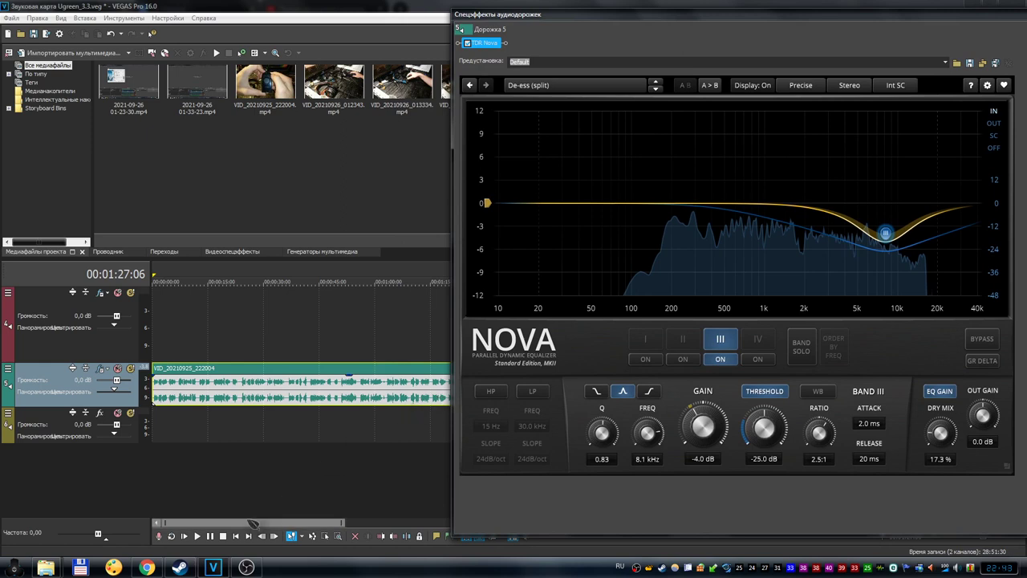
click(197, 536)
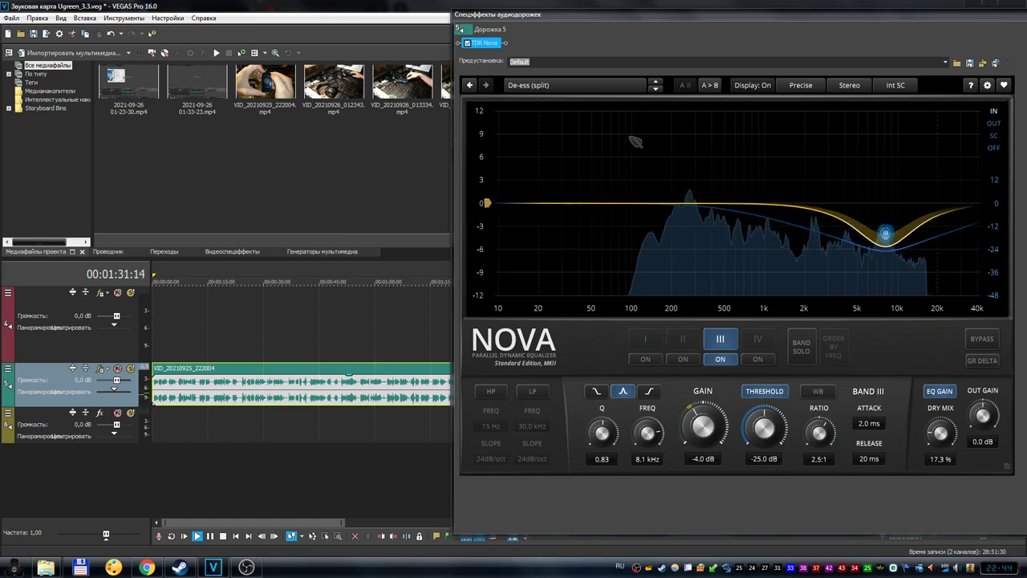
drag(642, 14, 718, 15)
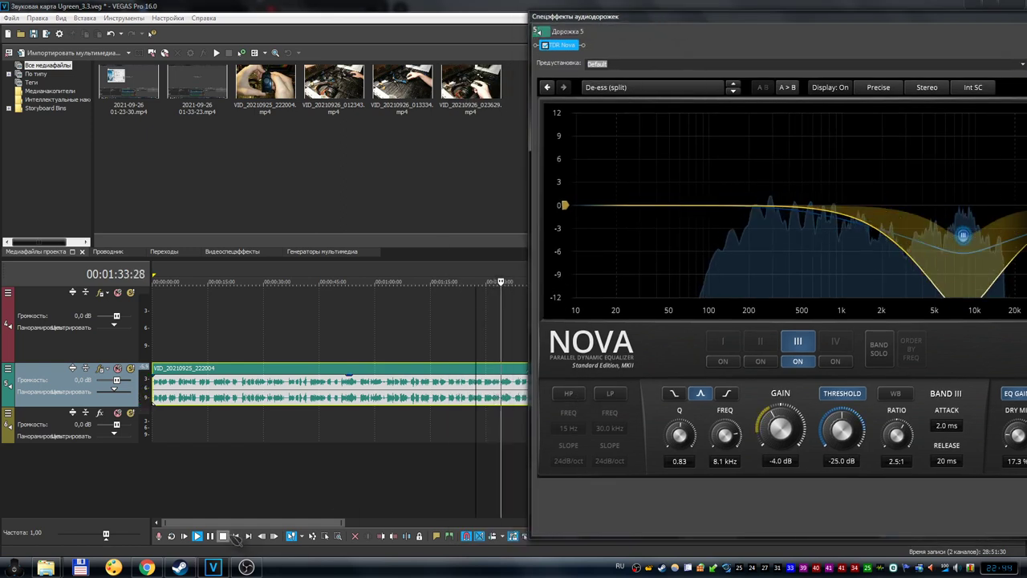
click(222, 536)
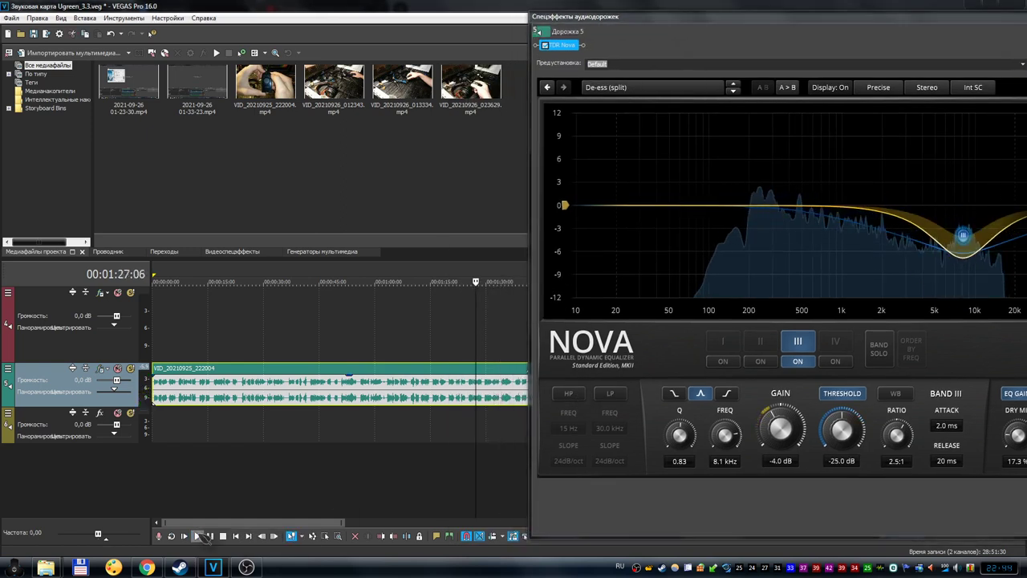
click(198, 536)
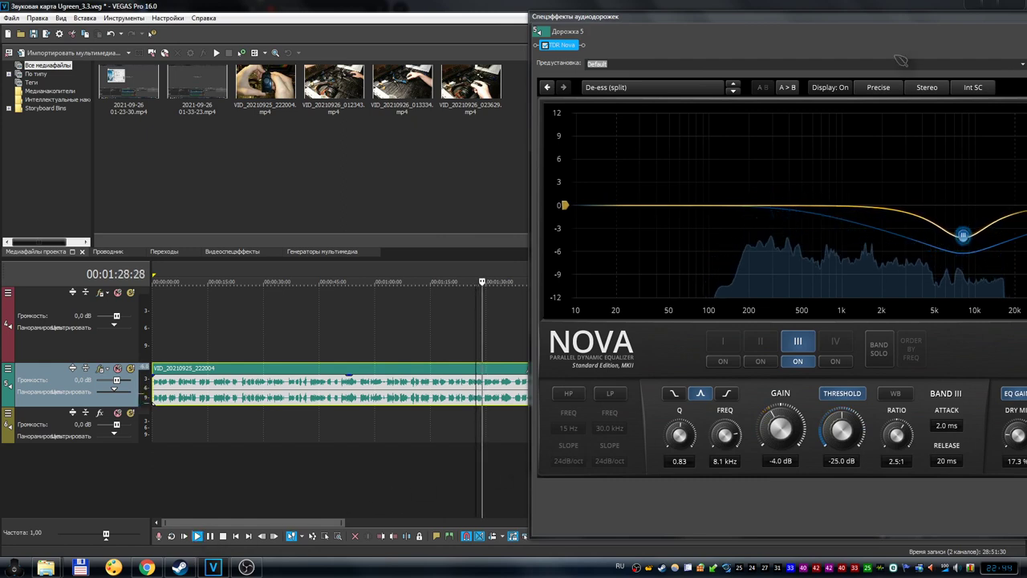
Adjust band III during playback to a gain of -5.0 dB and a threshold of -20.0 dB, and stop playback
drag(914, 29, 826, 27)
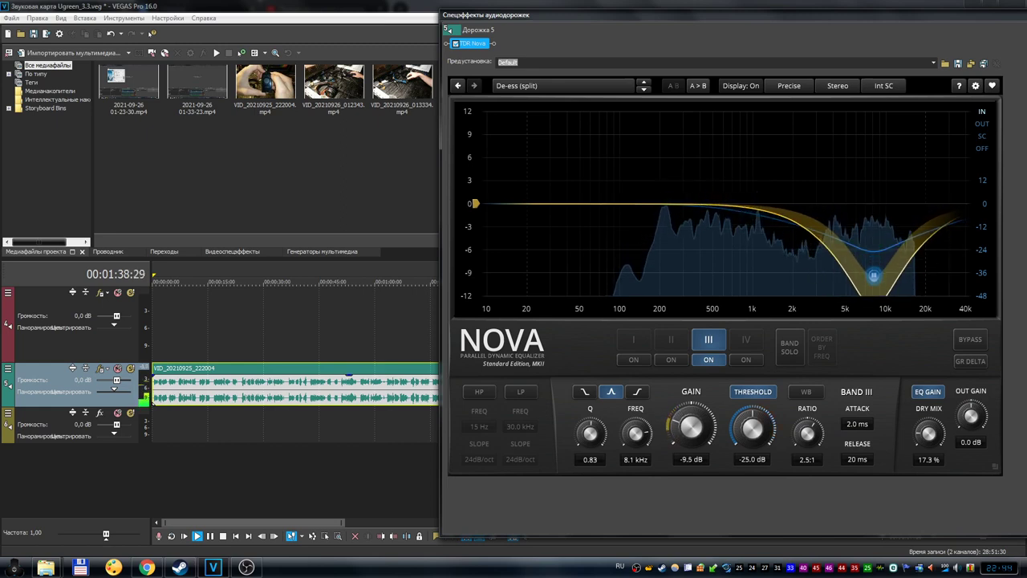
drag(691, 428, 691, 437)
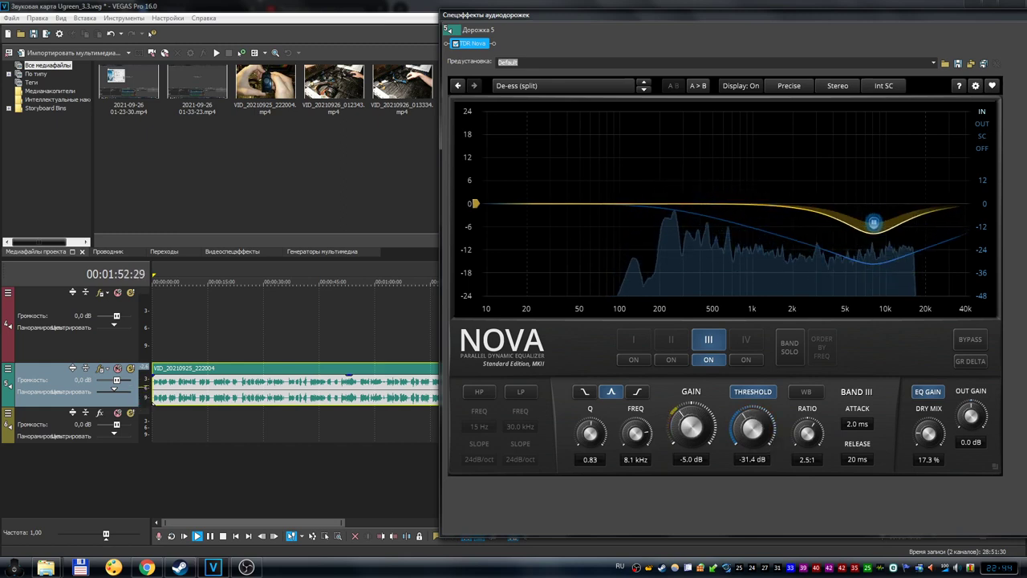
drag(752, 431, 752, 444)
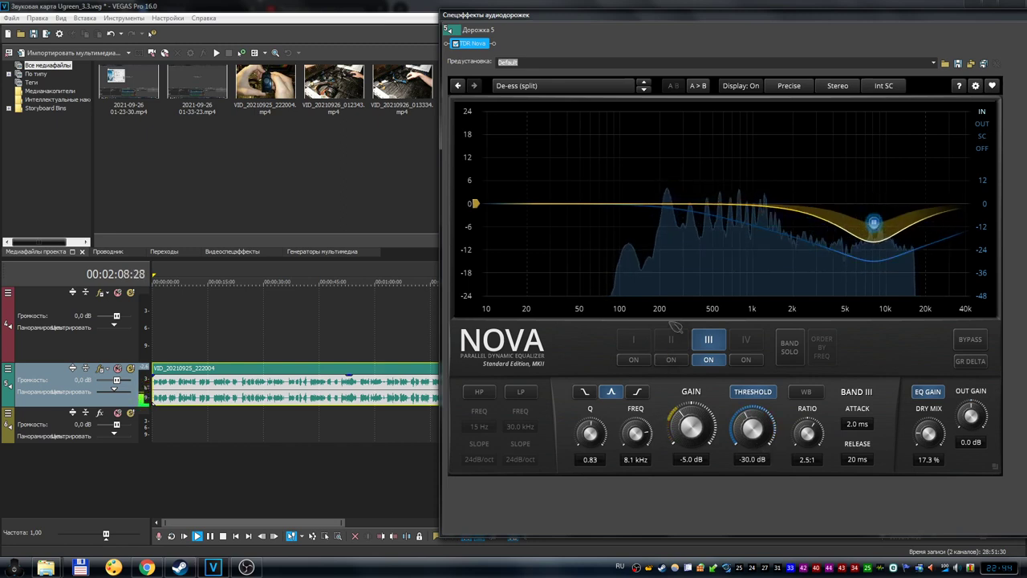
drag(752, 450, 753, 440)
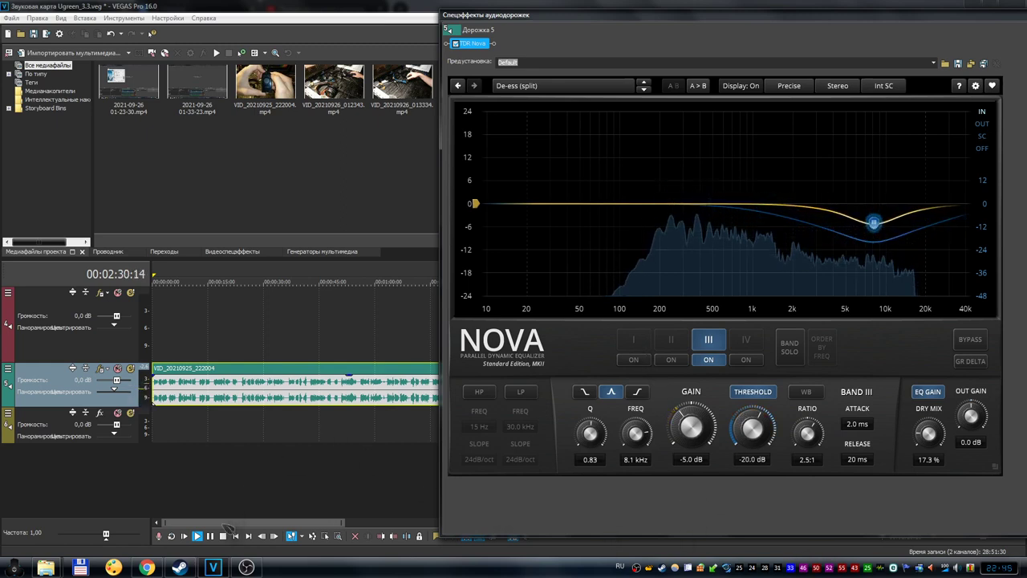
click(223, 536)
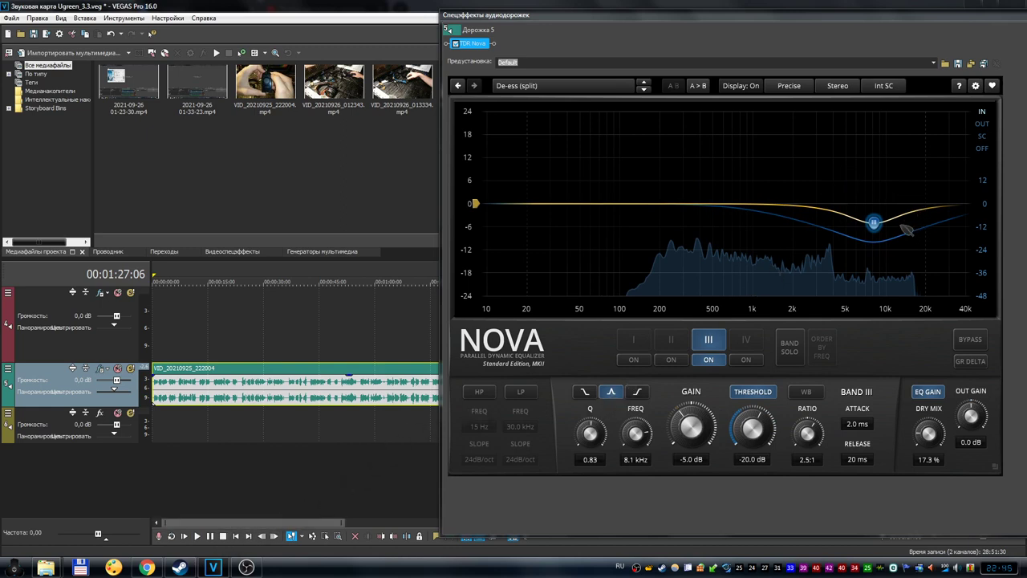
Compare band III's curve with Band Solo on and off twice, leaving Band Solo off
click(791, 345)
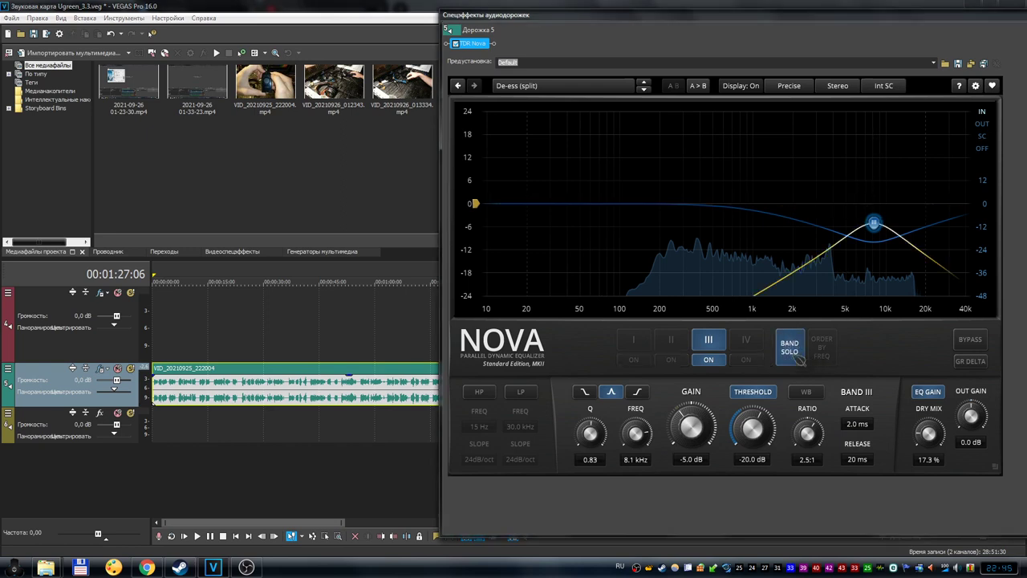
click(797, 357)
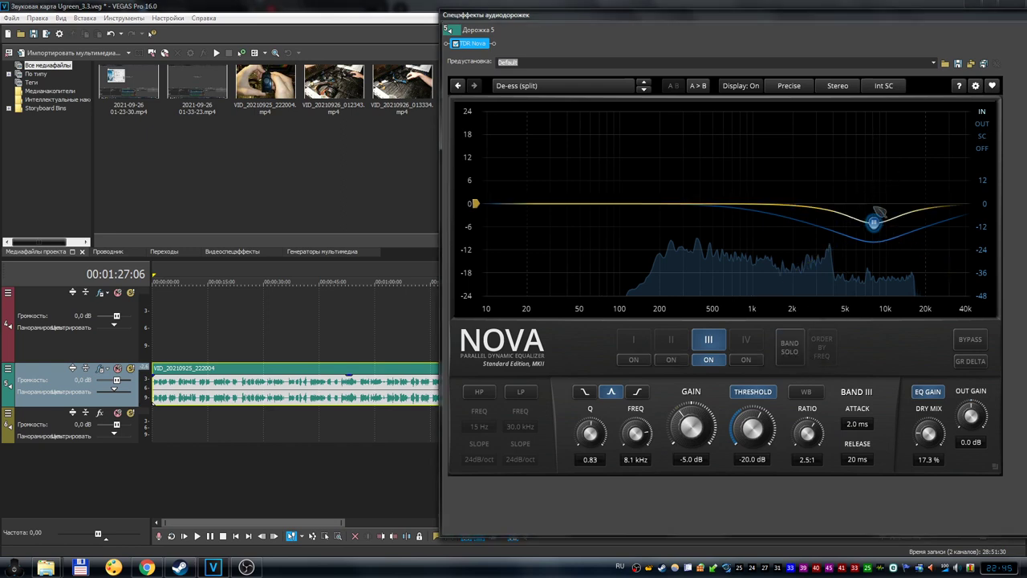
click(798, 357)
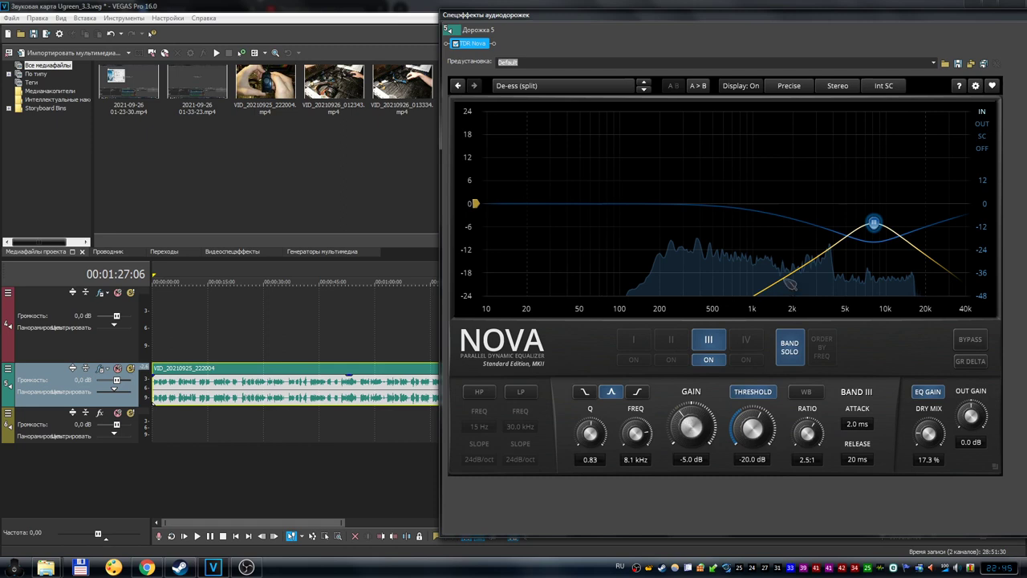
click(802, 353)
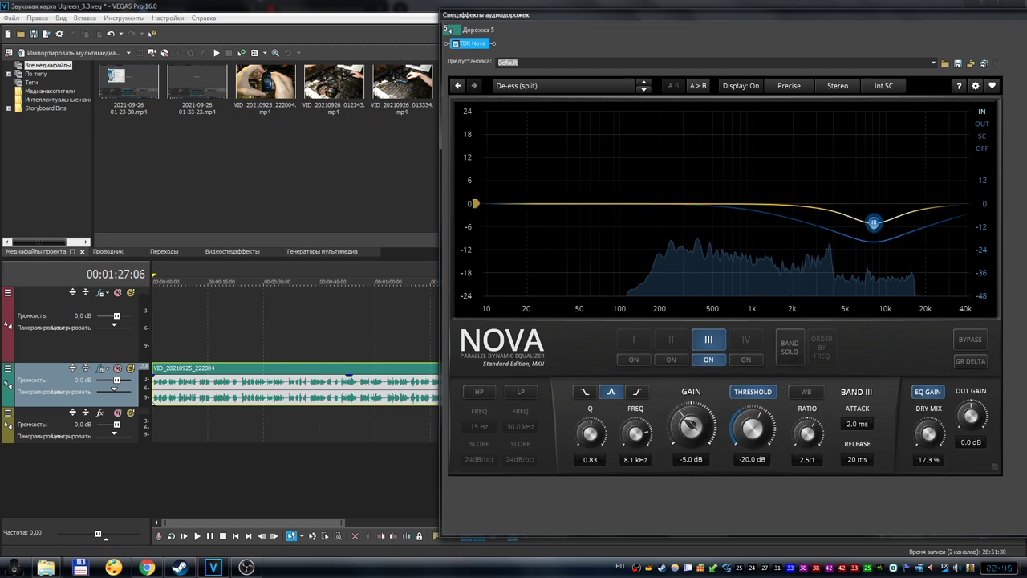
Vary band III's gain up and down, passing -3.7 dB and -9.5 dB and ending at -6.3 dB
scroll(691, 430, up, 2)
drag(874, 218, 874, 219)
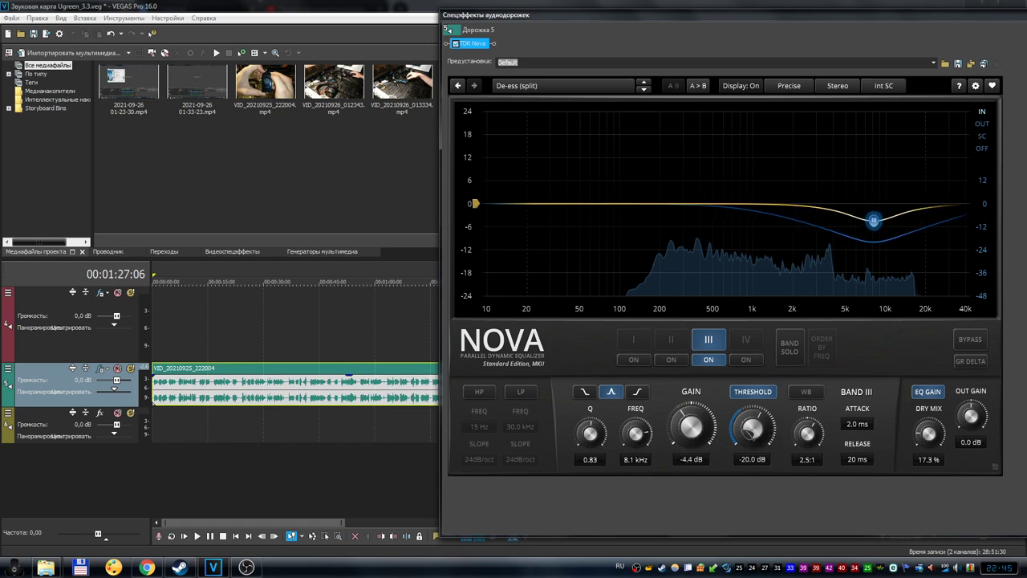
scroll(698, 428, up, 3)
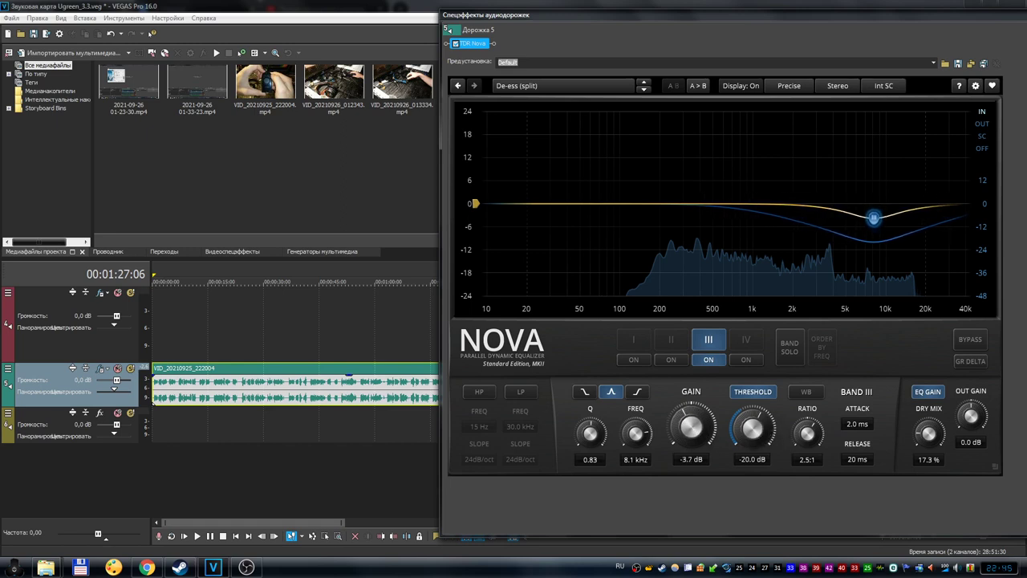
scroll(691, 427, down, 10)
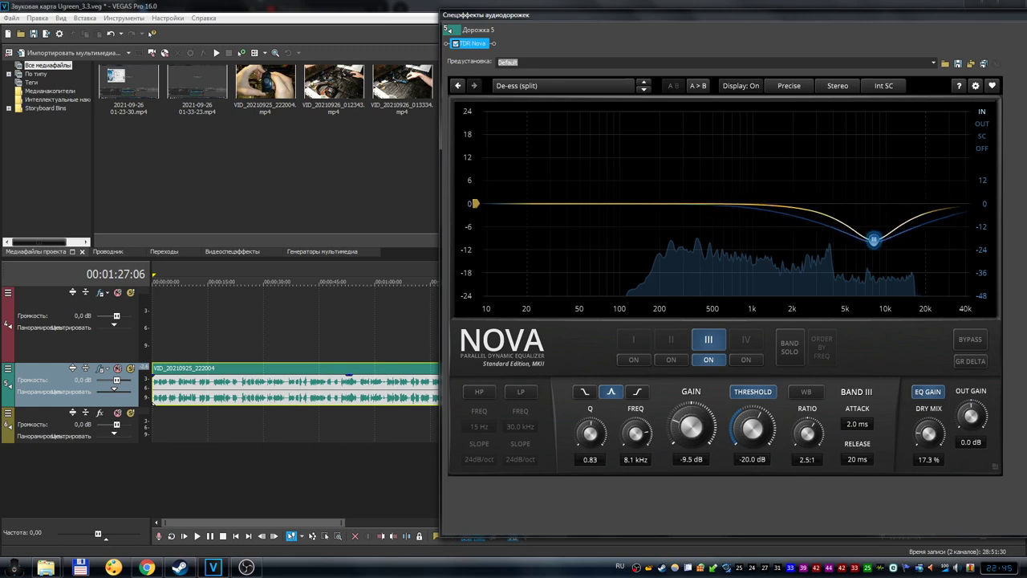
scroll(691, 428, up, 4)
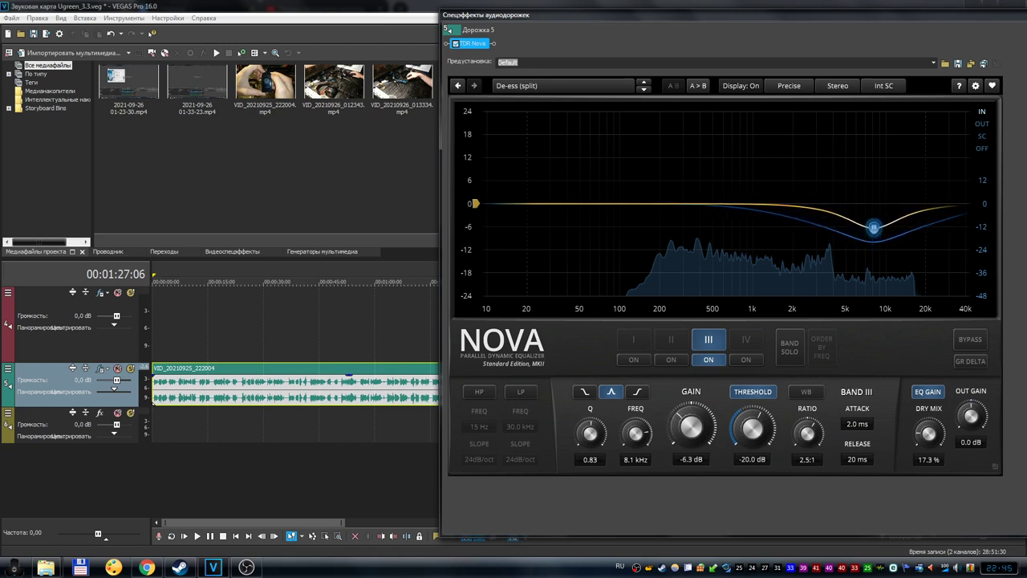
Vary band III's threshold up and down, passing -18.2 dB and -27.5 dB and ending at -15.0 dB, and raise its gain to -3.0 dB
scroll(771, 213, up, 3)
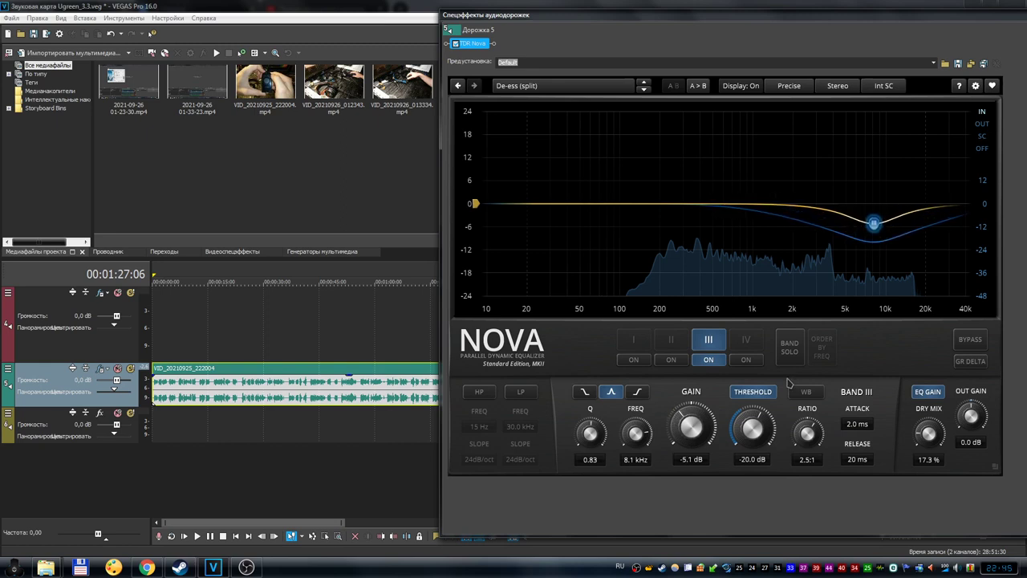
scroll(753, 431, down, 6)
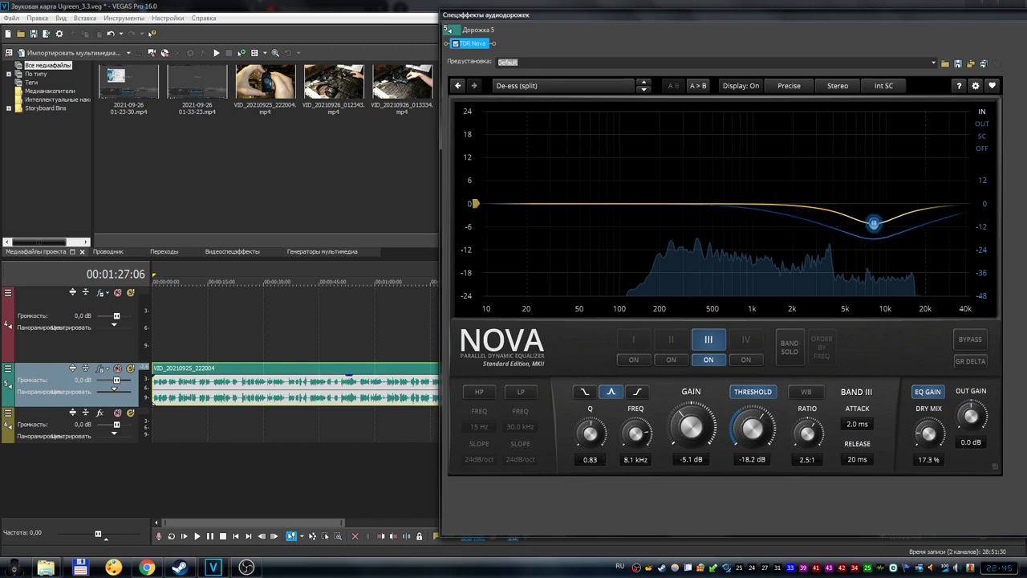
scroll(752, 431, up, 5)
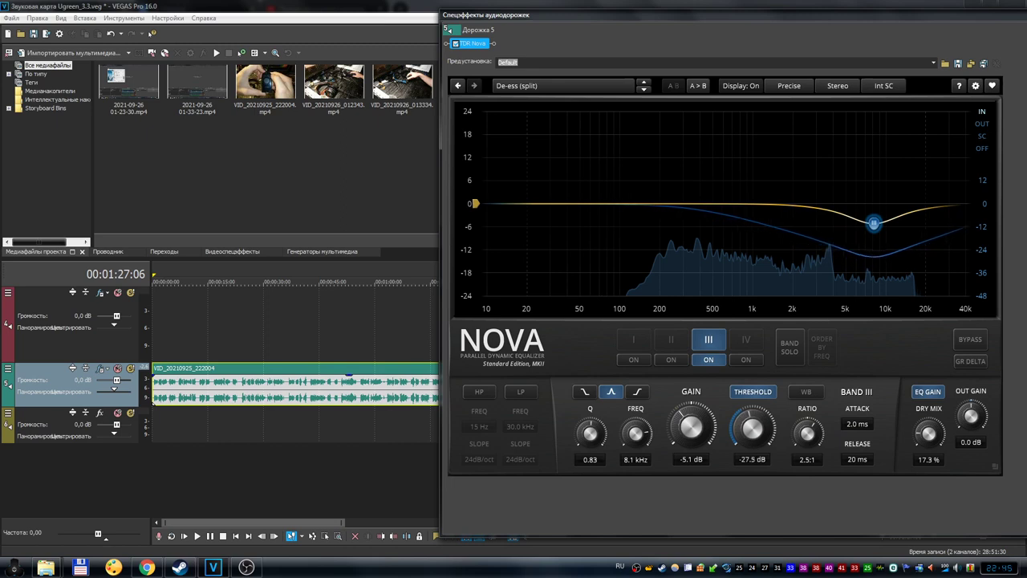
scroll(753, 431, up, 1)
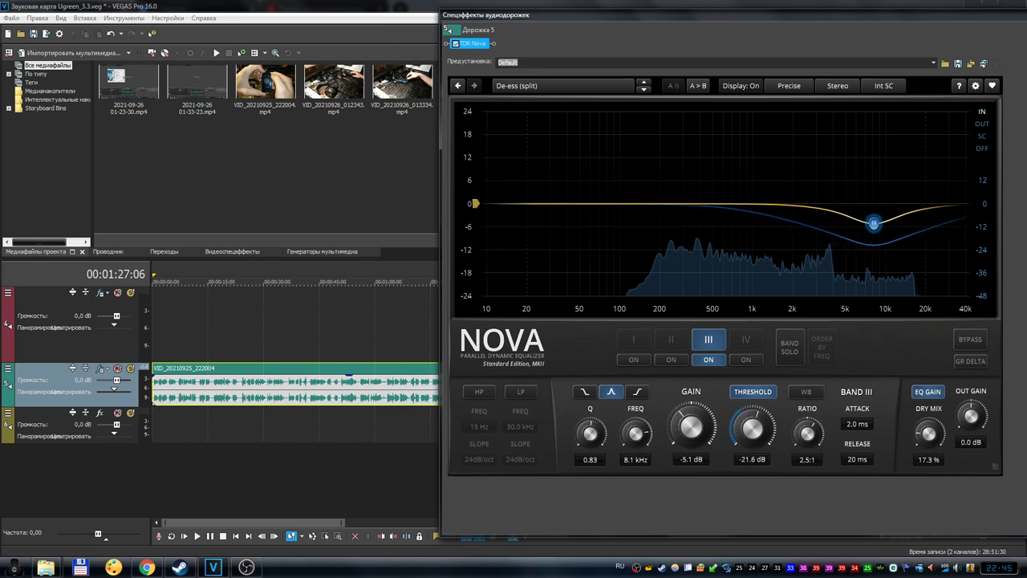
scroll(753, 431, up, 1)
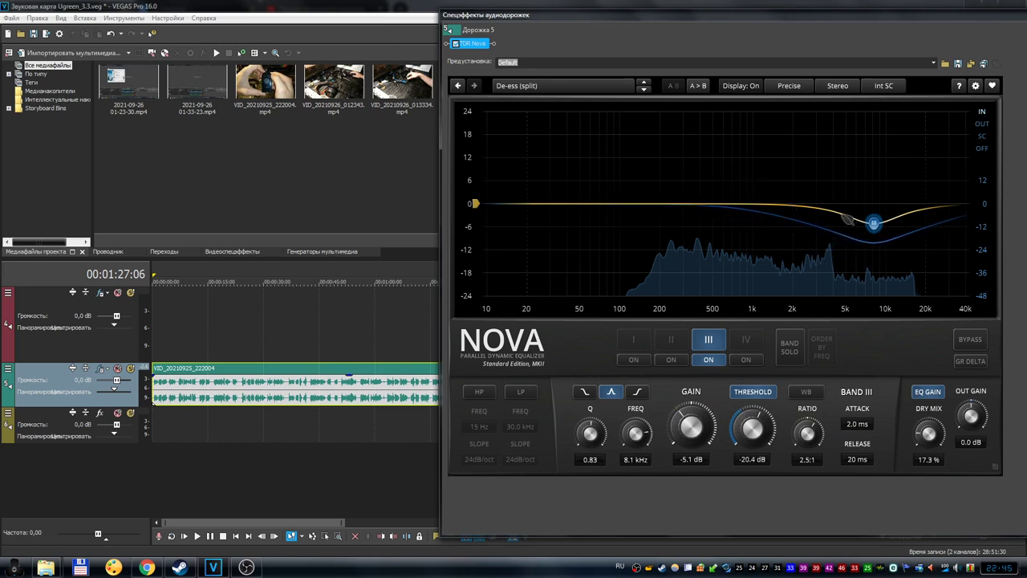
scroll(758, 427, up, 4)
scroll(753, 431, up, 1)
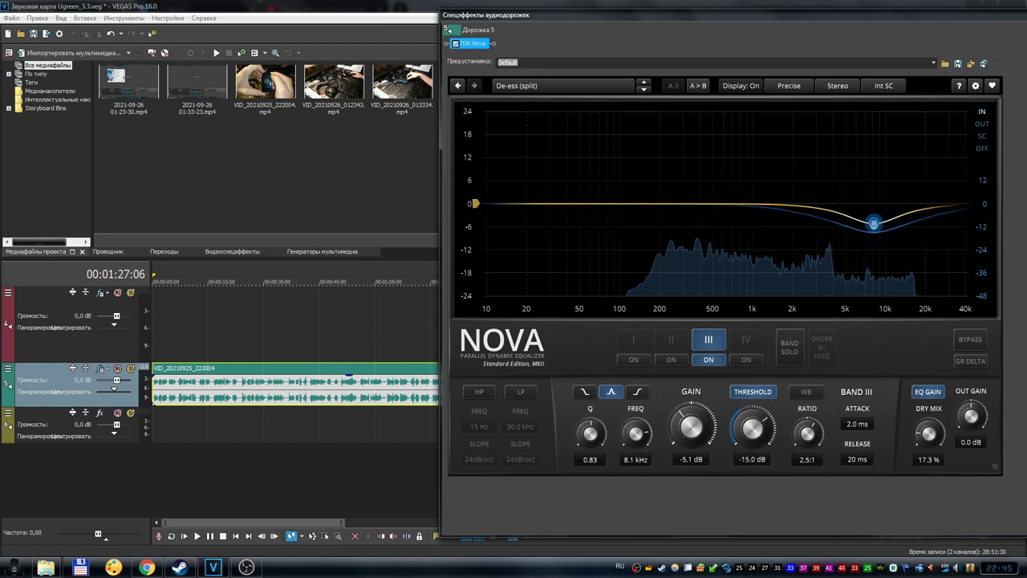
scroll(691, 429, up, 4)
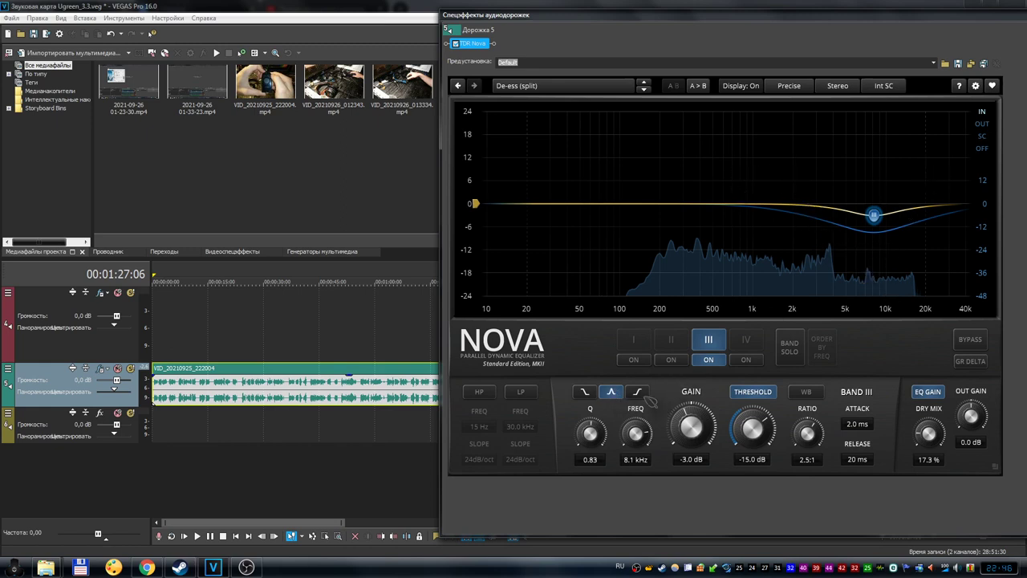
Try the high-shelf and low-shelf filter shapes on band III and return it to the bell shape
click(637, 391)
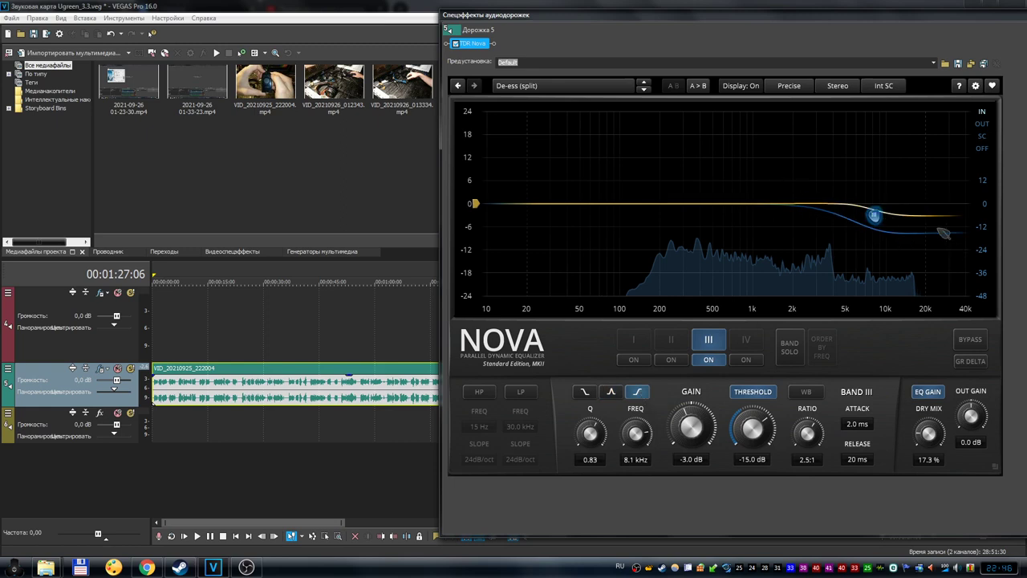
click(584, 391)
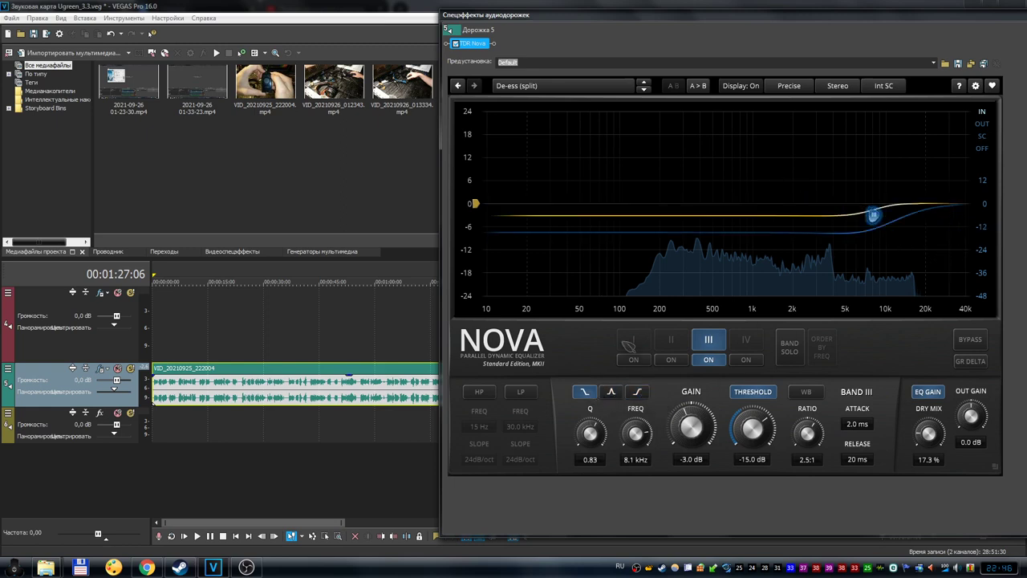
click(611, 393)
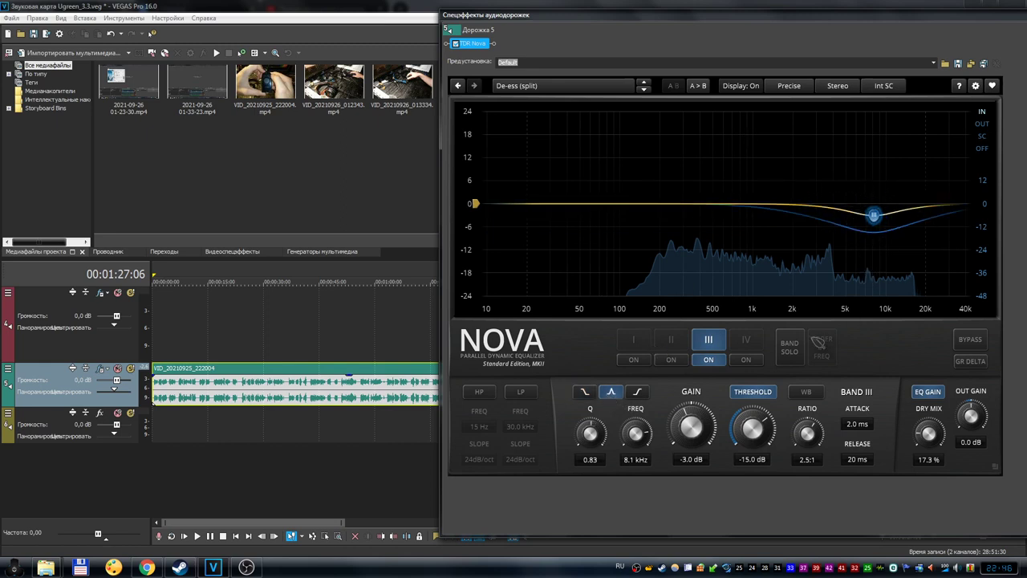
Enable band IV, shift its high shelf to 16.1 kHz with 7.3 dB gain, and switch the band off again
click(750, 361)
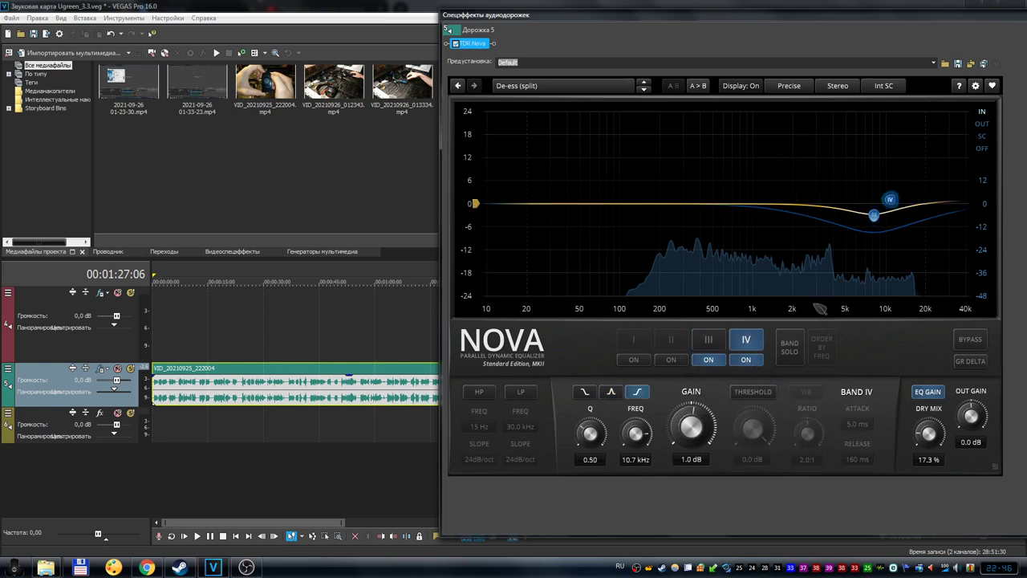
drag(897, 202, 922, 178)
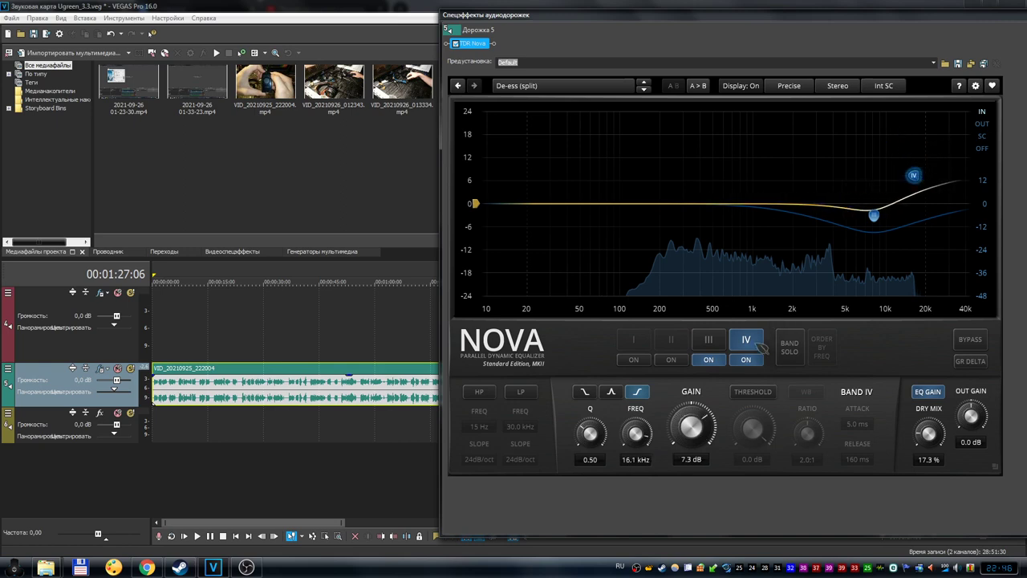
click(750, 359)
click(750, 360)
click(750, 361)
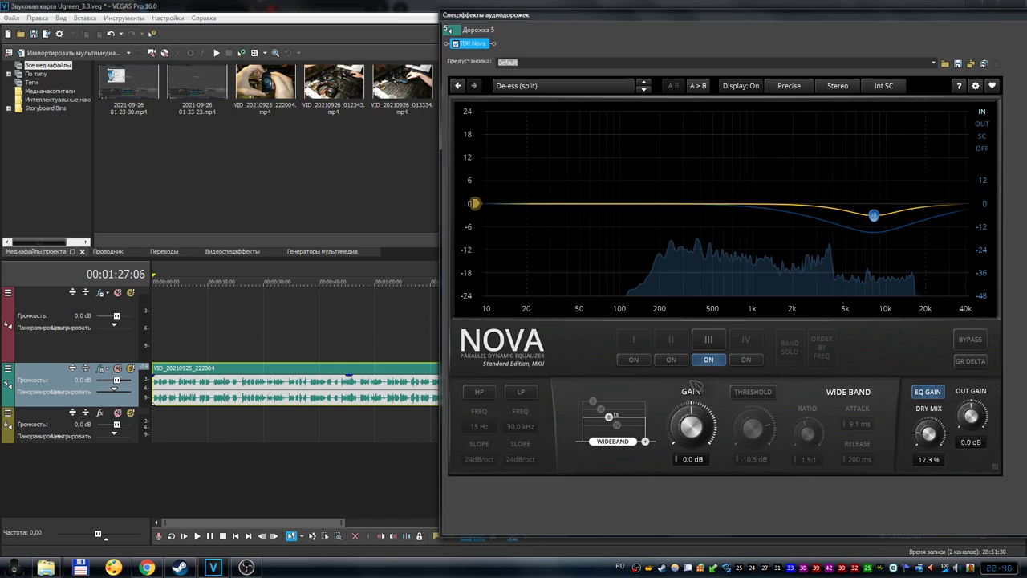
Select band III and set its gain to -2.8 dB and its threshold to -20.4 dB
click(712, 340)
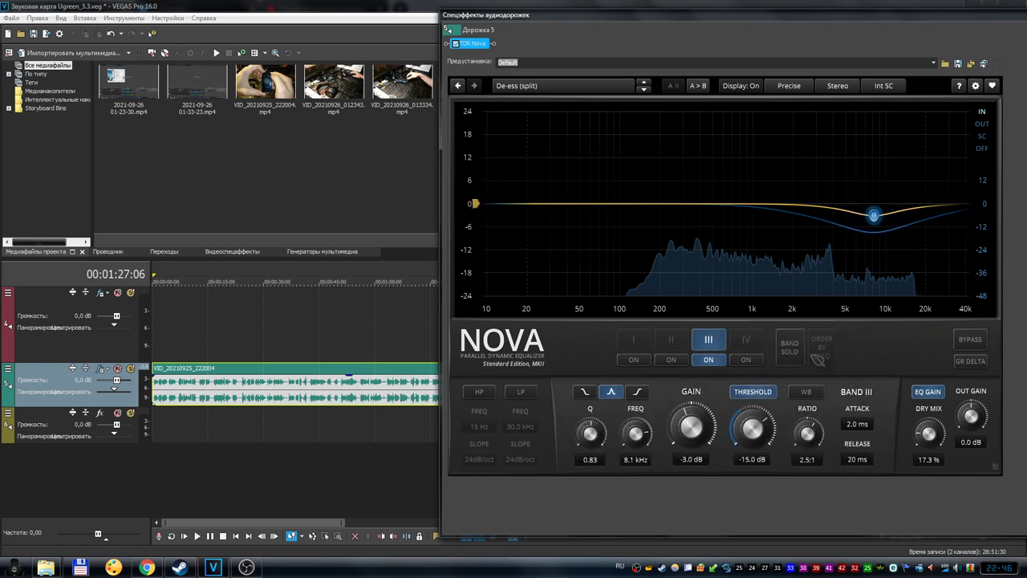
drag(687, 423, 688, 421)
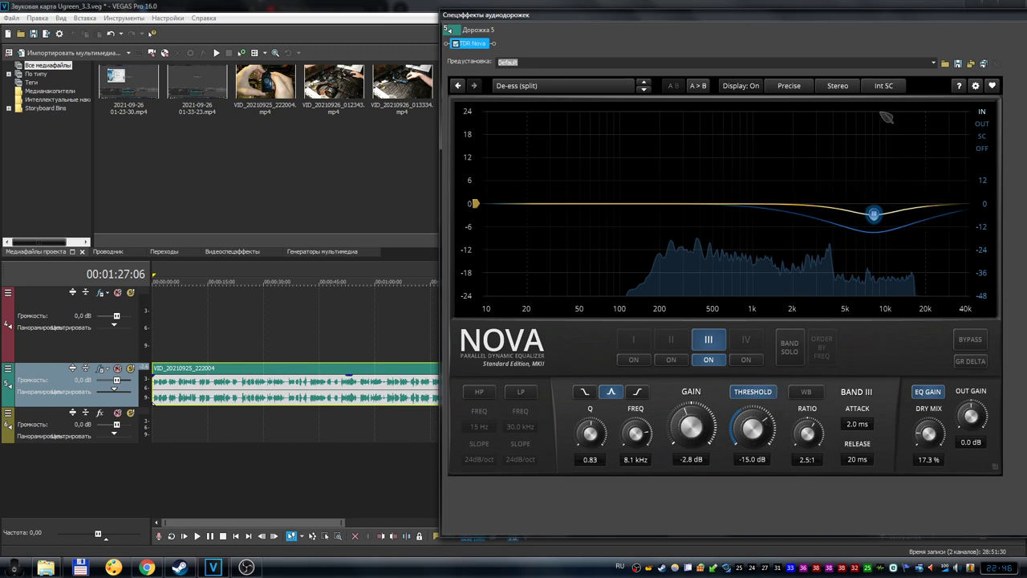
drag(701, 428, 752, 438)
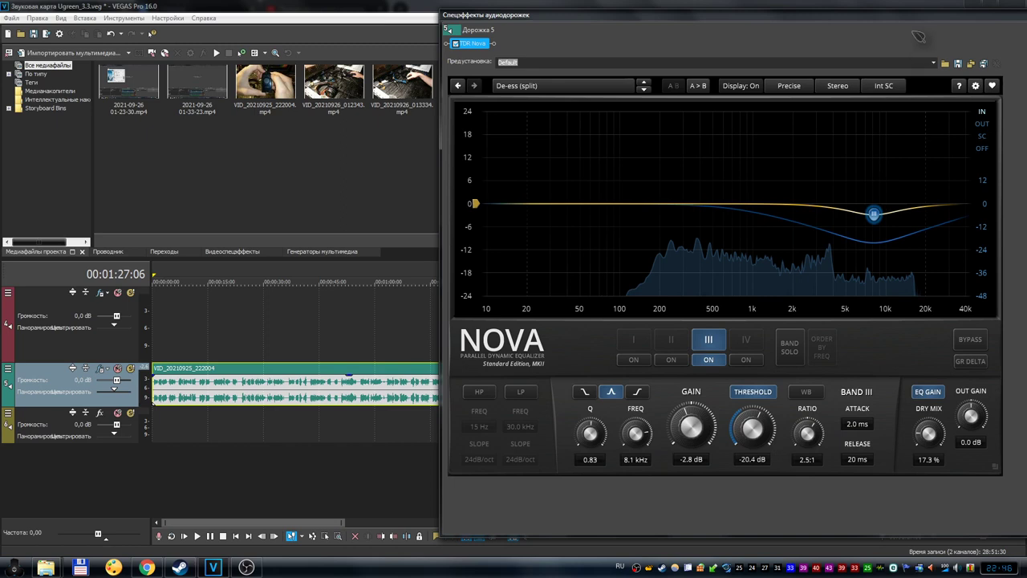
Set the dry mix to 27.6 % and the output gain to 0.2 dB, and open band III's attack and release values for editing
drag(928, 19, 810, 34)
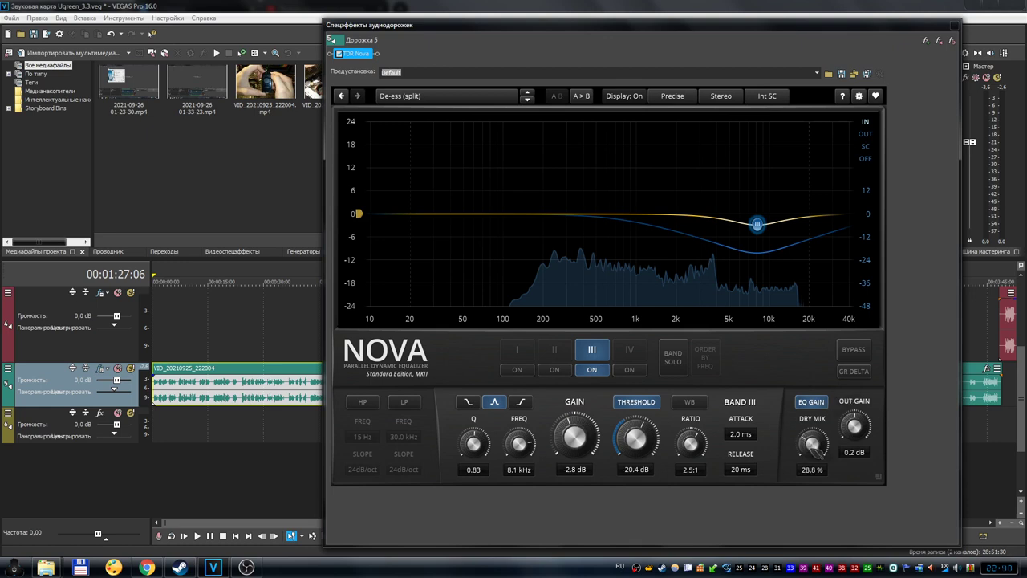
double_click(742, 434)
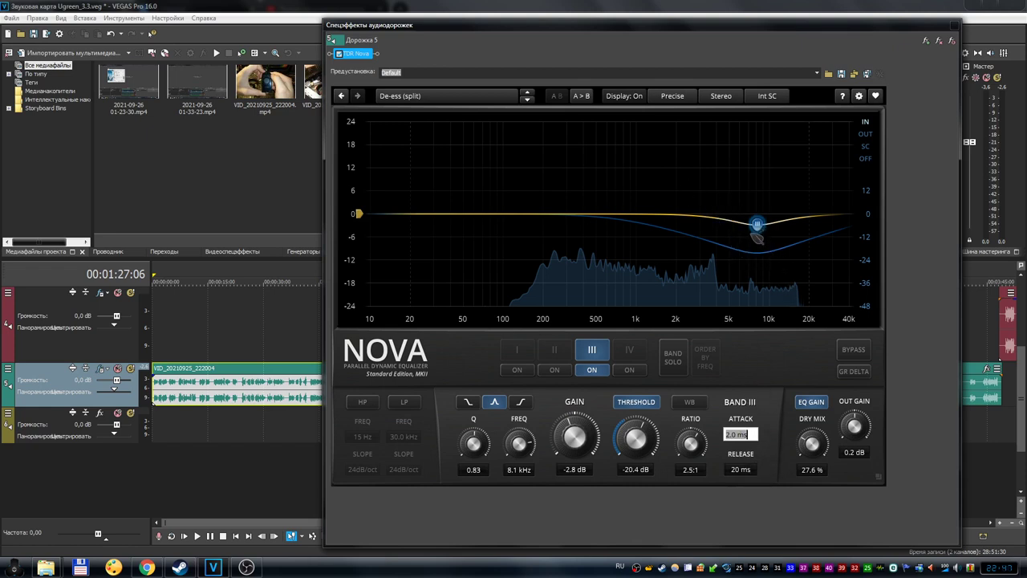
double_click(741, 470)
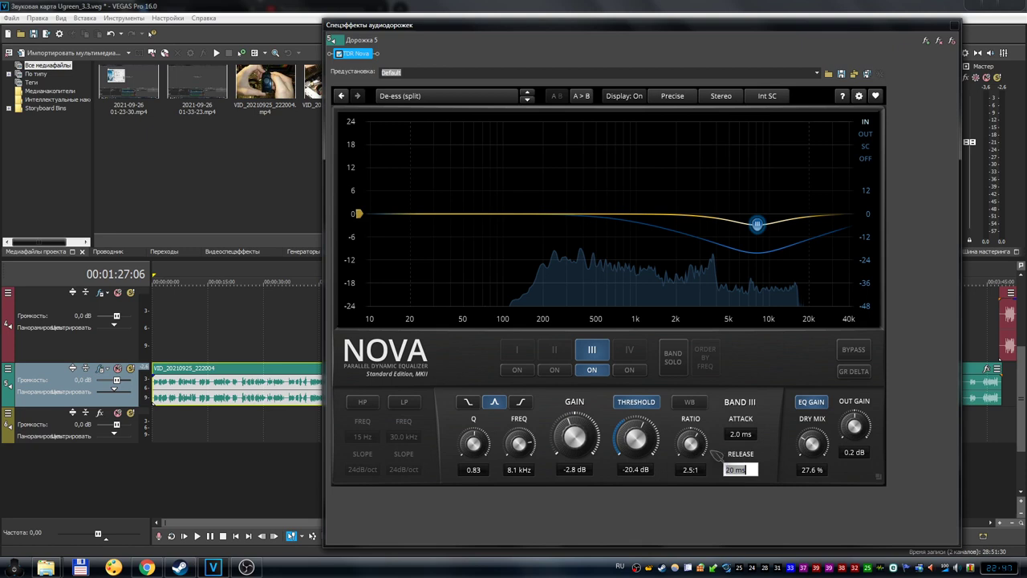
Enable the low-pass filter, move its cutoff up to 40.0 kHz, and switch the filter off again
click(408, 402)
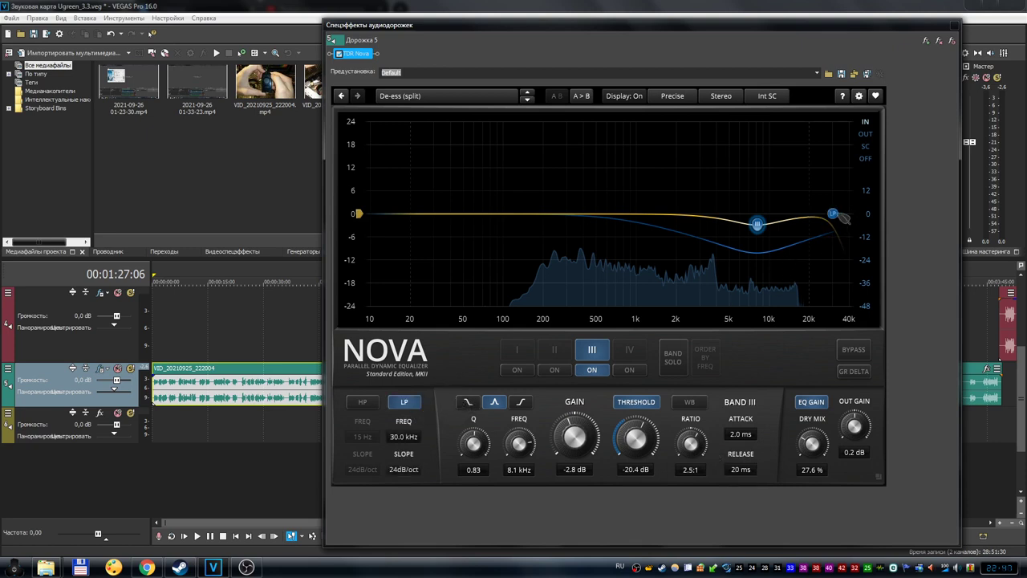
drag(842, 218, 882, 258)
click(404, 403)
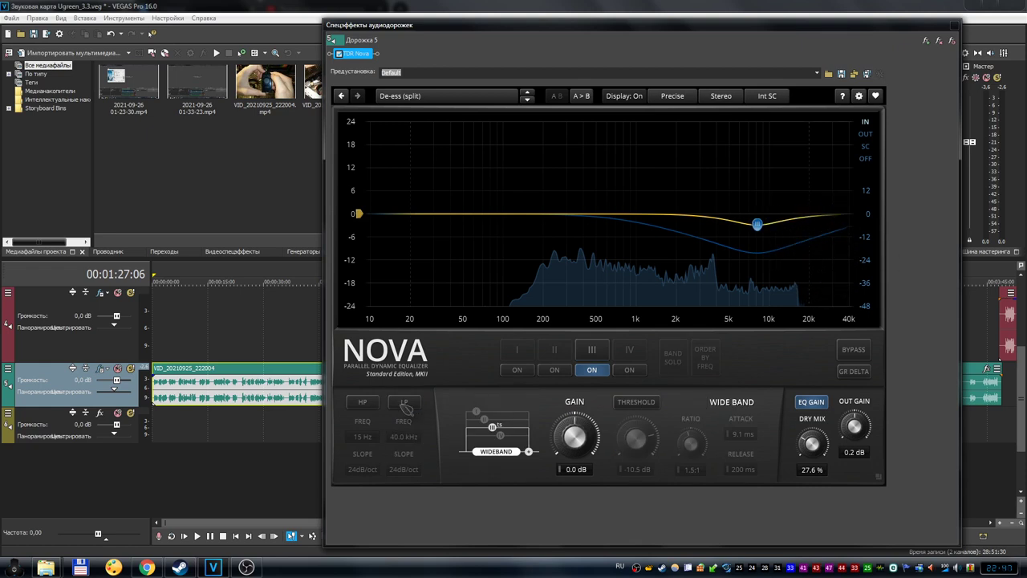
click(405, 402)
click(405, 402)
Enable the high-pass filter, move its cutoff down to 10 Hz, and switch the filter off again
click(362, 402)
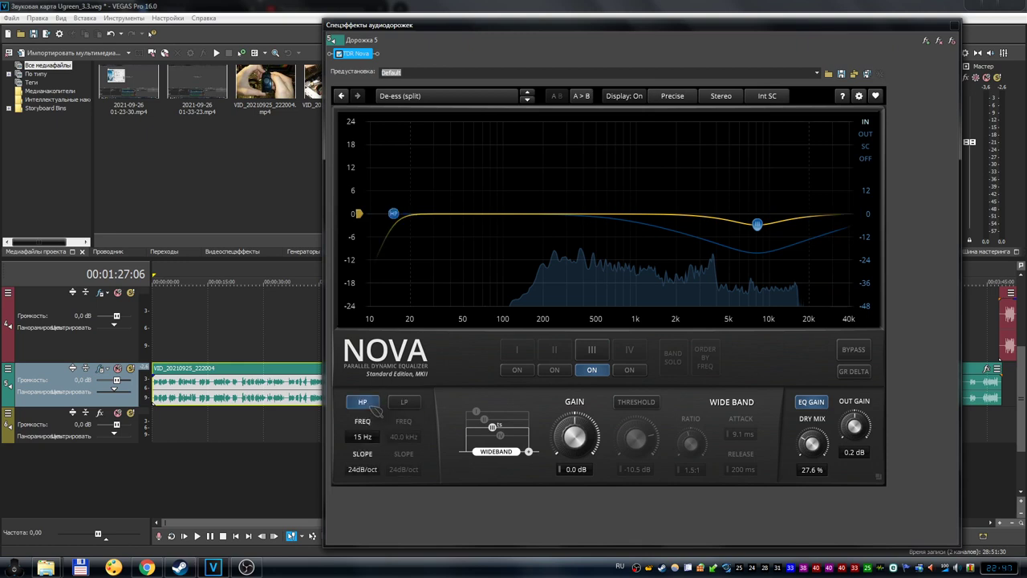
drag(398, 222, 370, 214)
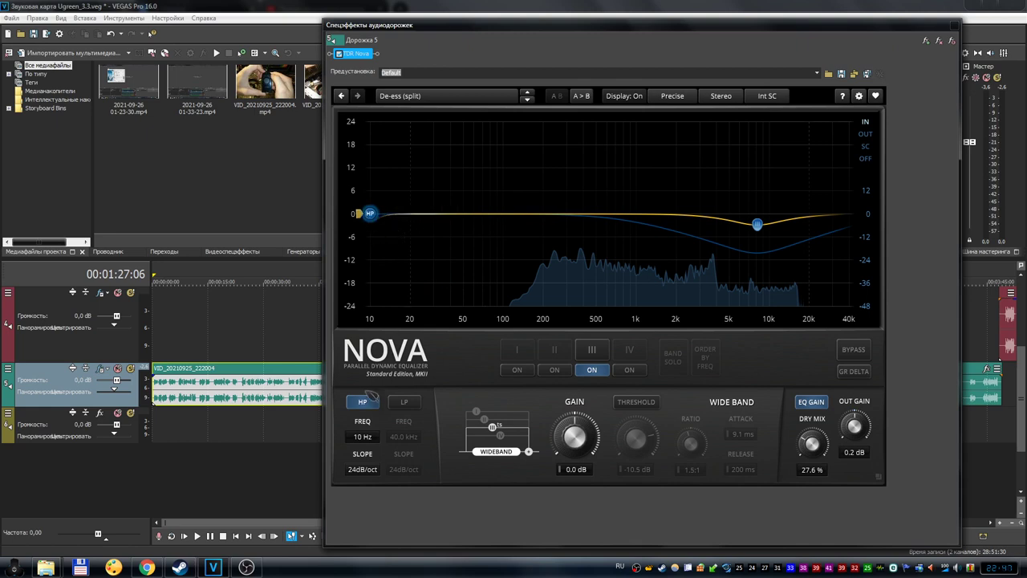
click(371, 402)
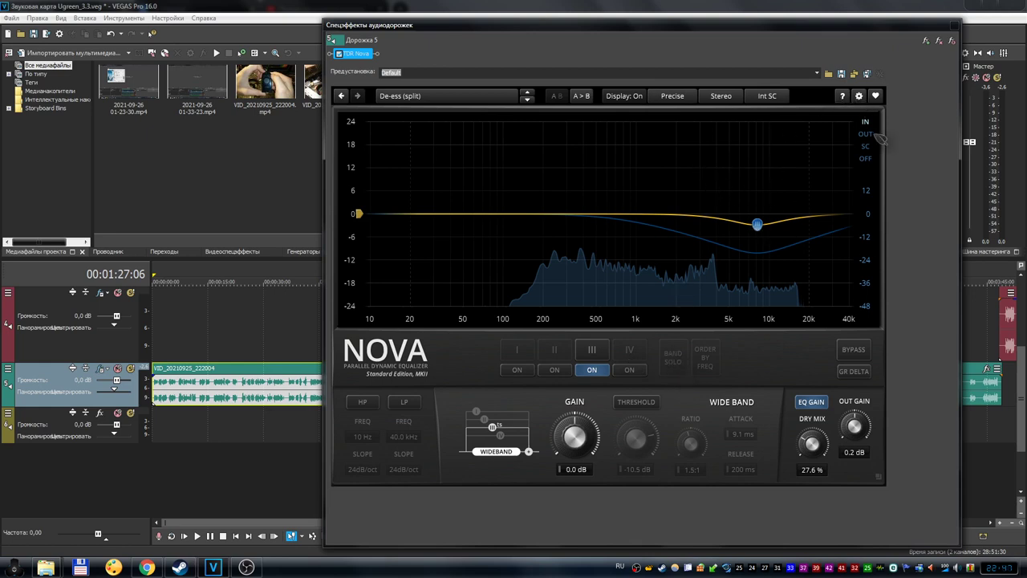
Move the track effects window aside and close it to return to the timeline
drag(835, 30, 791, 35)
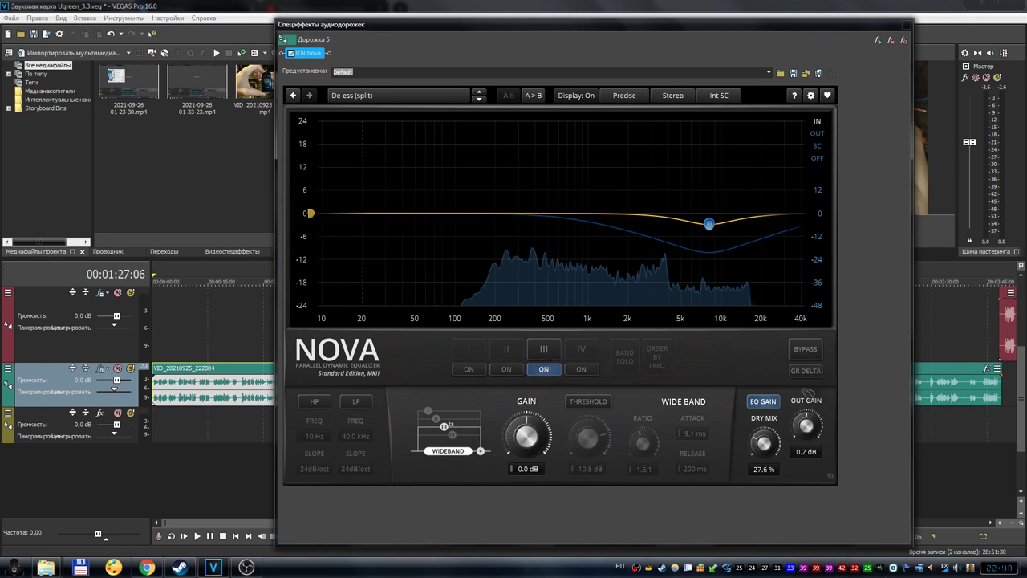
click(906, 25)
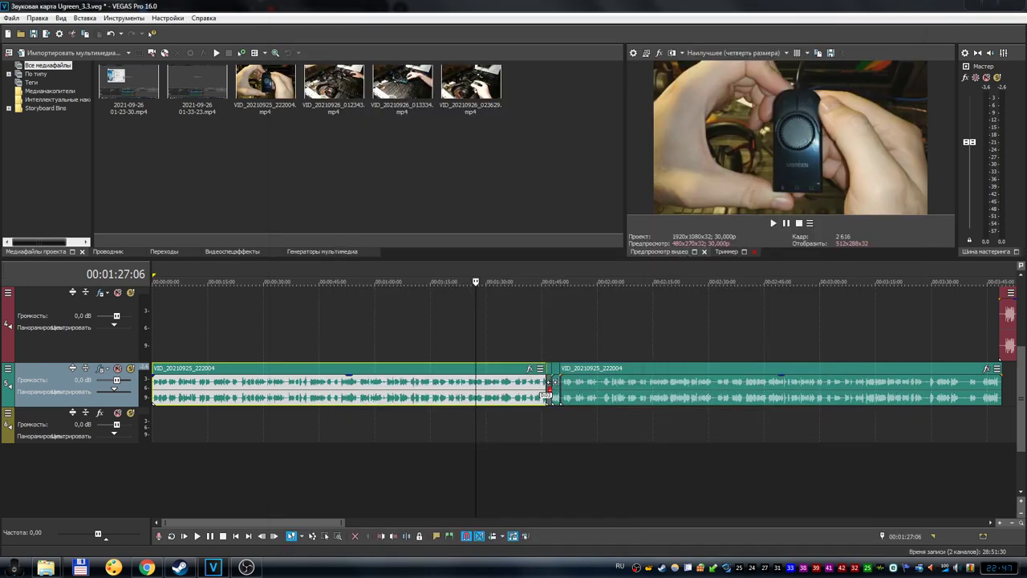